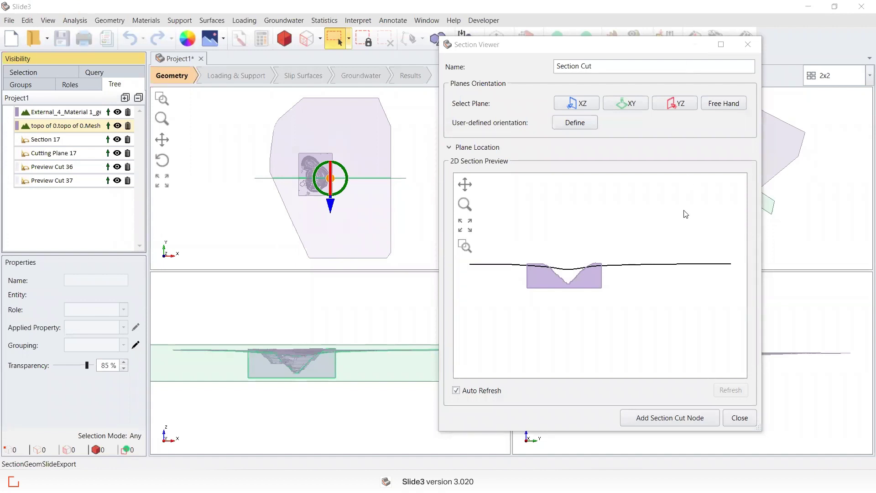
# Zoom the section preview to check the pit profile against the ground line, then close the Section Viewer
pyautogui.scroll(2, 561, 258)
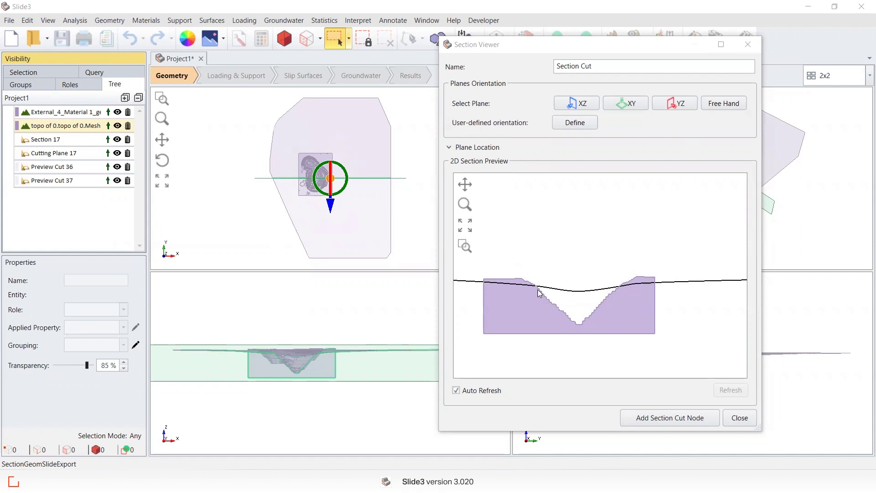
pyautogui.scroll(-2, 553, 293)
pyautogui.scroll(3, 554, 296)
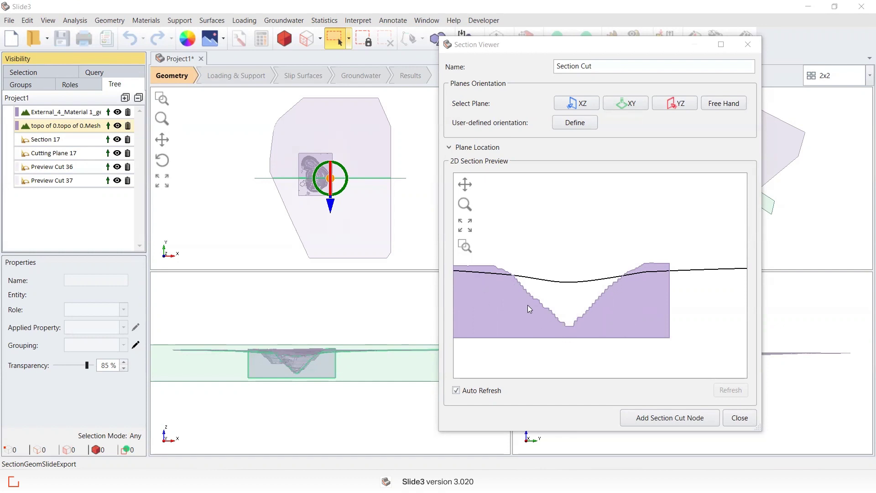
pyautogui.click(741, 423)
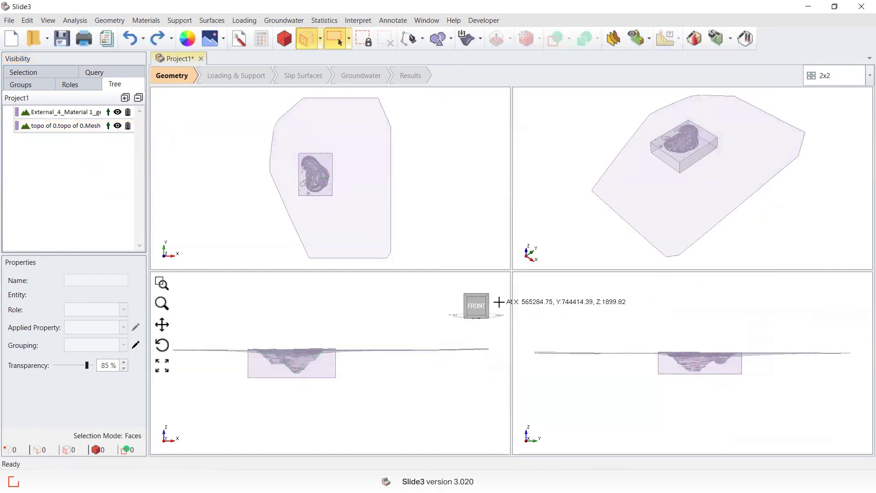
# Compare the External_4_Material block with the topo mesh, leaving the block selected
pyautogui.click(70, 114)
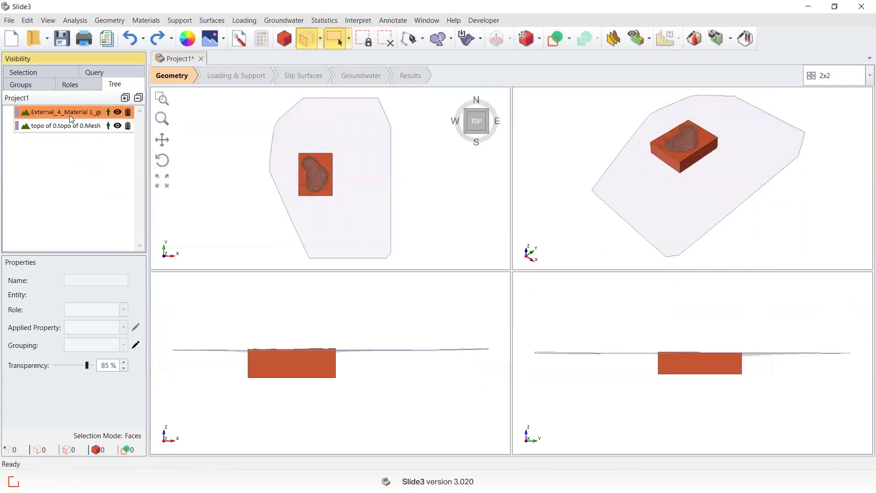
pyautogui.scroll(1, 315, 167)
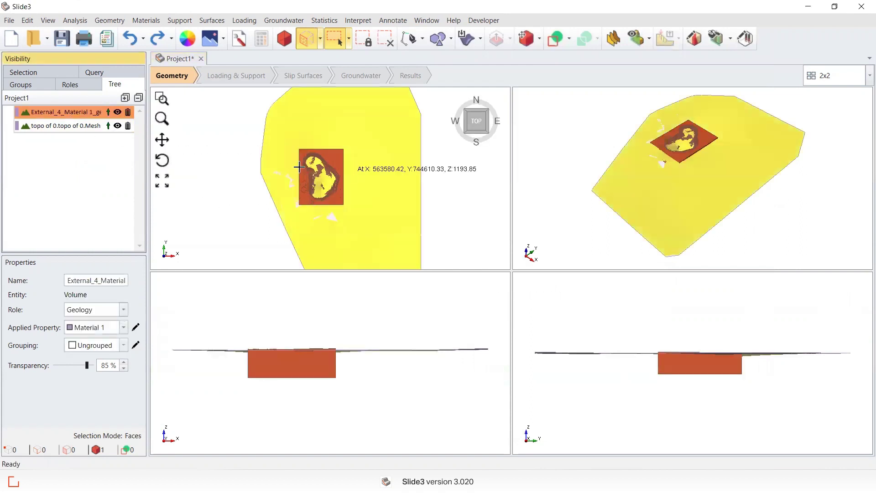
pyautogui.click(91, 130)
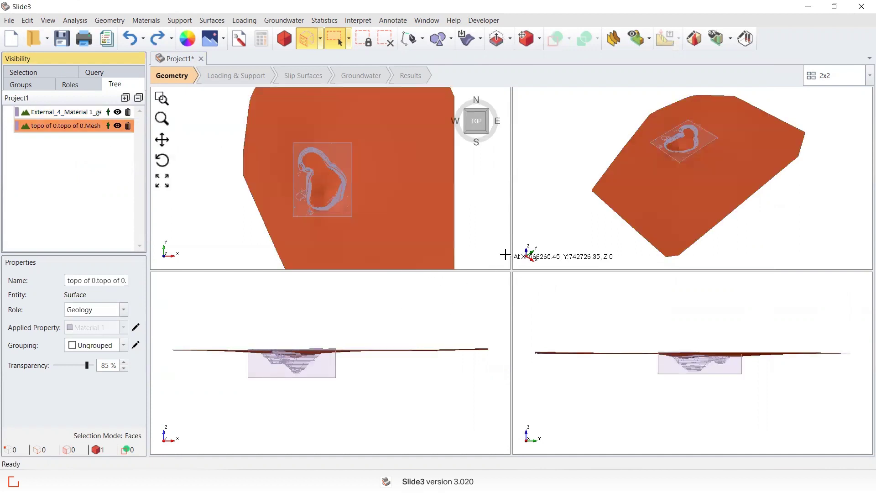
pyautogui.click(77, 114)
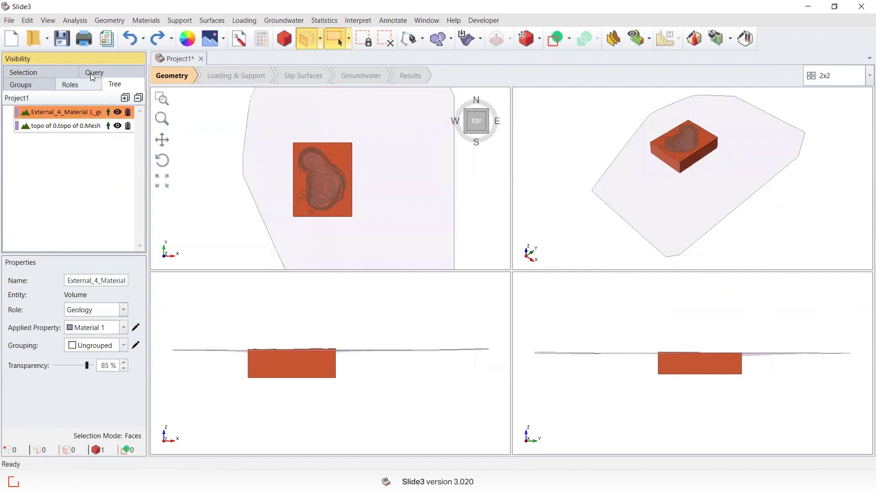
# Set the block as External and divide all geometry with the topo mesh at Default quality
pyautogui.click(110, 21)
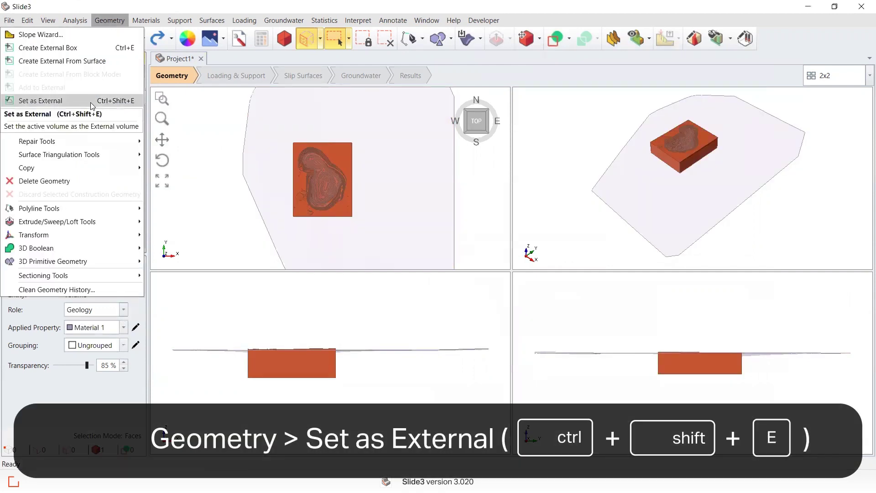
pyautogui.click(90, 102)
pyautogui.click(65, 130)
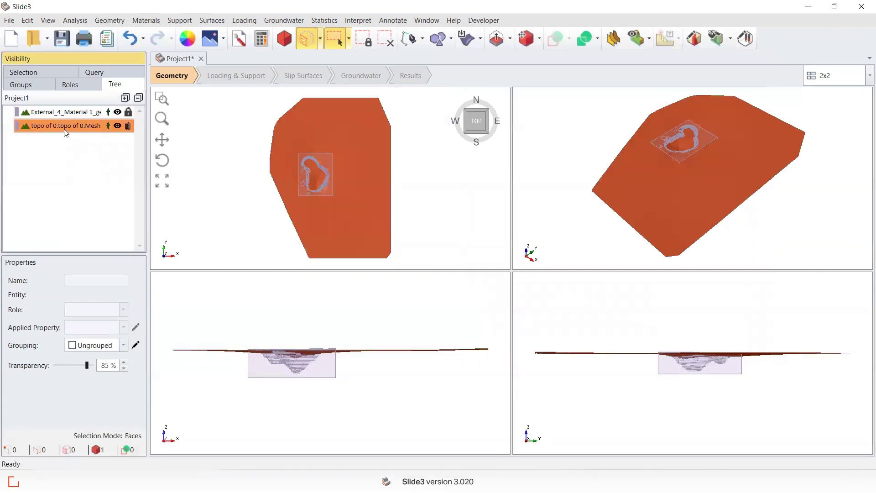
pyautogui.click(583, 39)
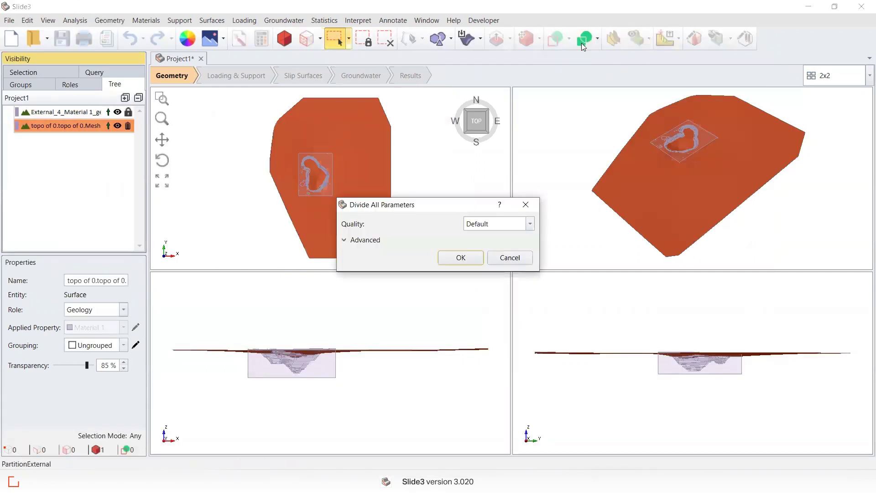
pyautogui.click(460, 257)
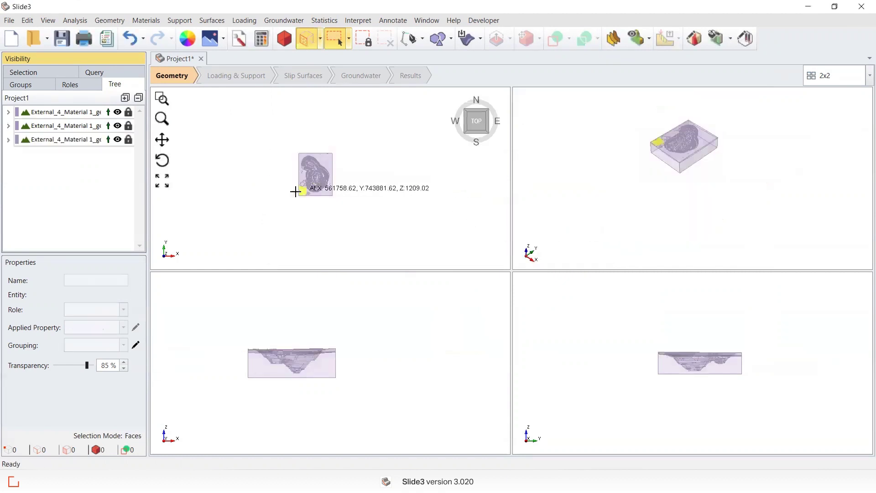
pyautogui.scroll(4, 294, 194)
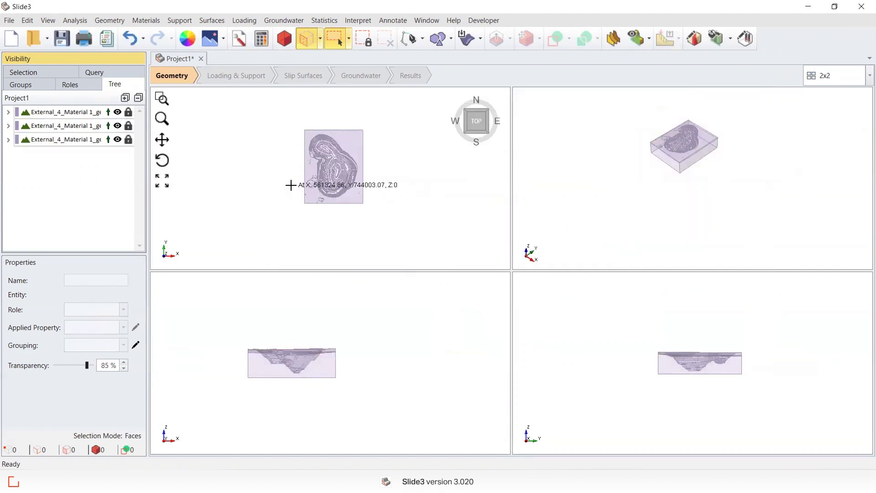
pyautogui.click(82, 113)
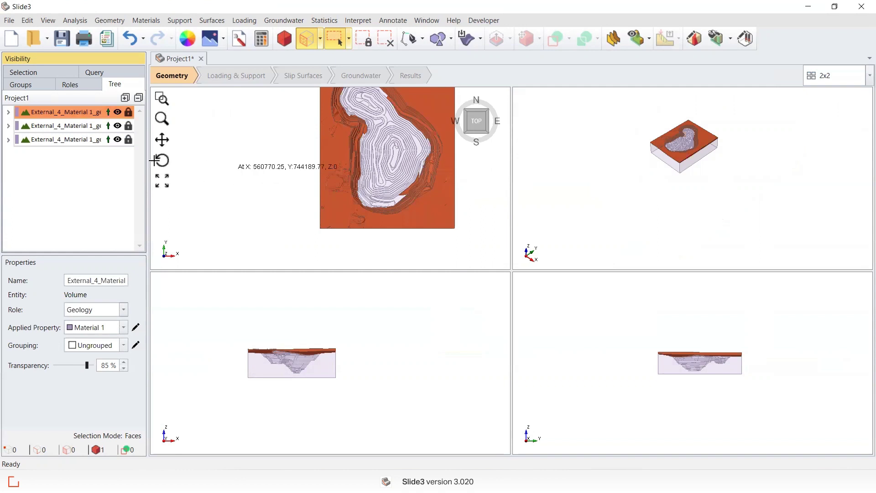
pyautogui.click(93, 128)
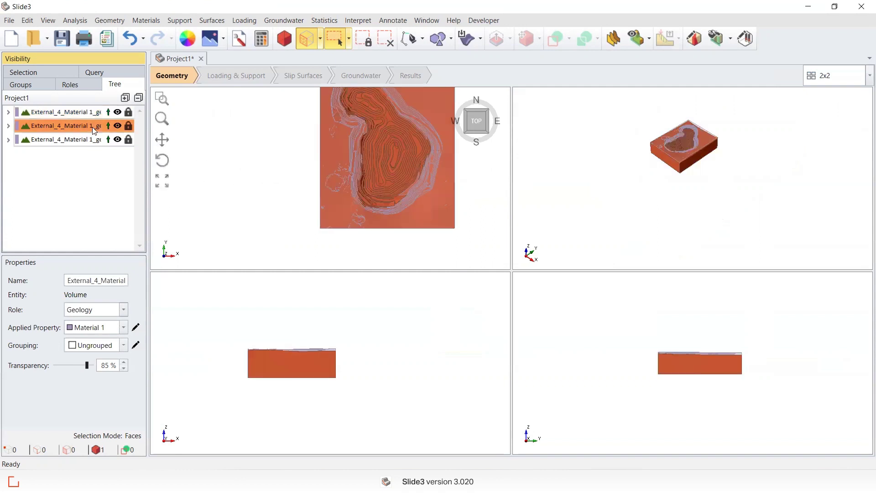
pyautogui.click(94, 138)
pyautogui.scroll(6, 371, 178)
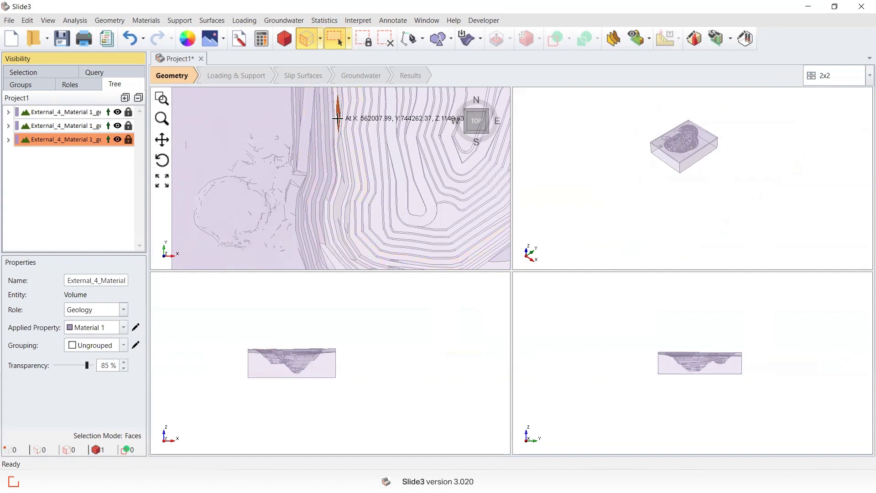
pyautogui.scroll(-2, 338, 119)
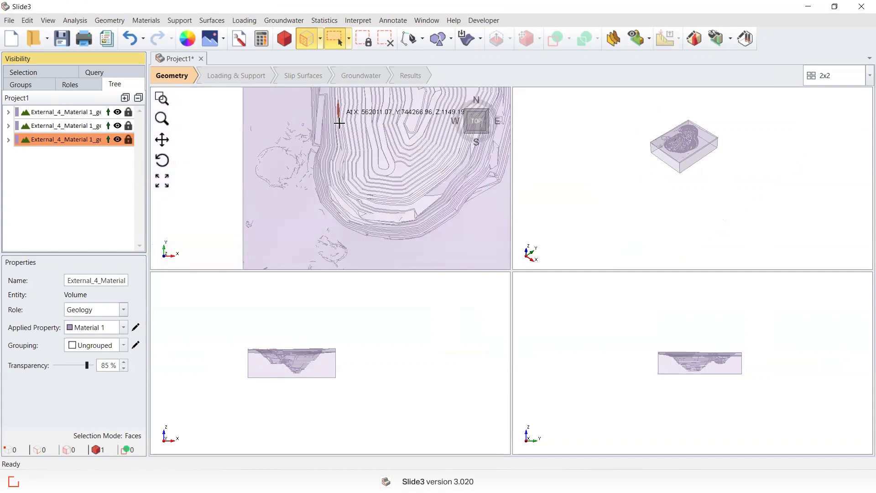
pyautogui.scroll(-2, 339, 124)
pyautogui.moveTo(374, 139); pyautogui.dragTo(360, 210, button='middle')
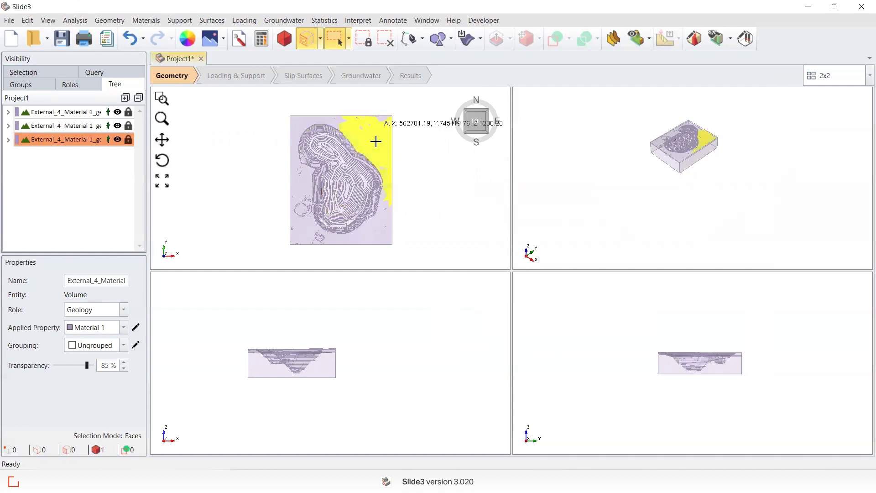
# Hide the upper External_4_Material 1 volume, picked in Entity selection mode, to expose the pit contours
pyautogui.click(285, 38)
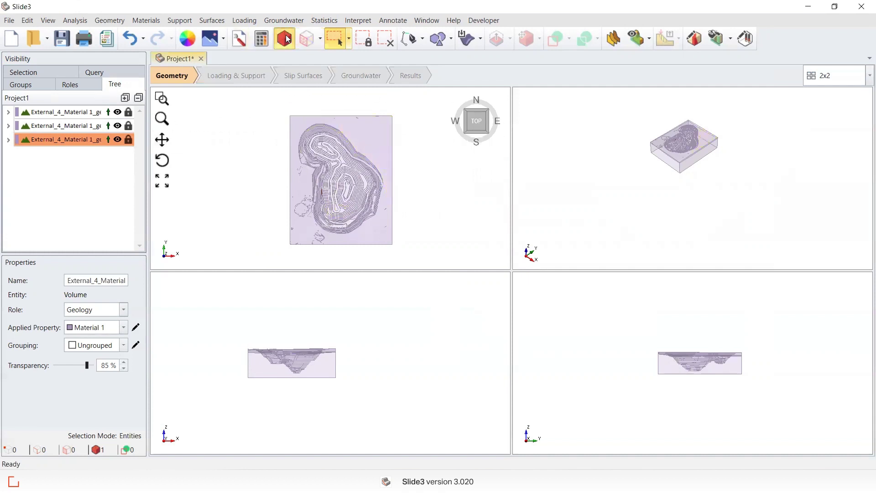
pyautogui.click(356, 129)
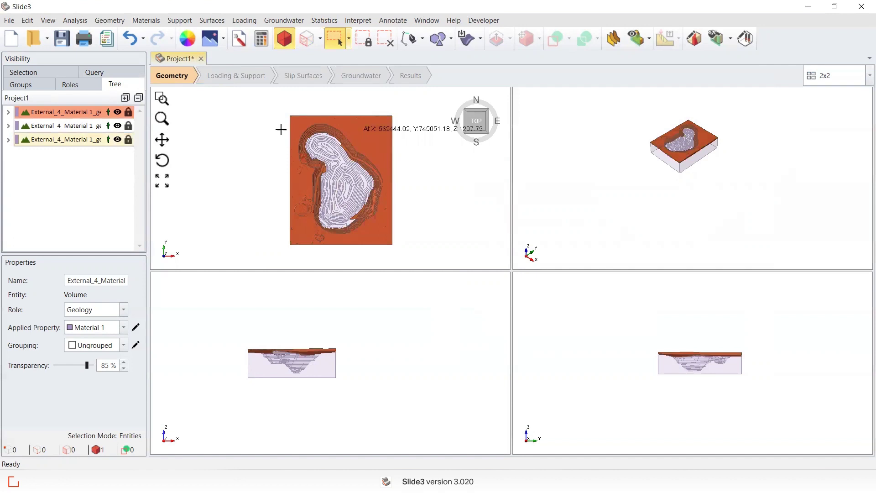
pyautogui.click(118, 112)
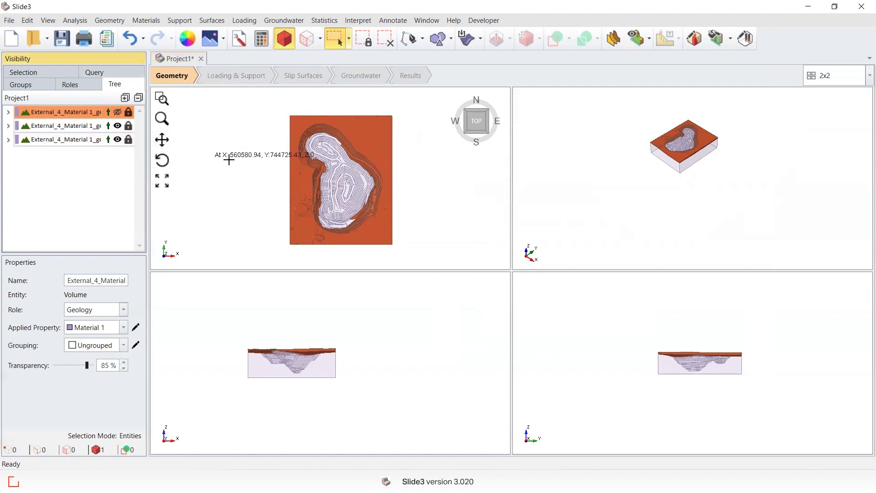
pyautogui.click(321, 38)
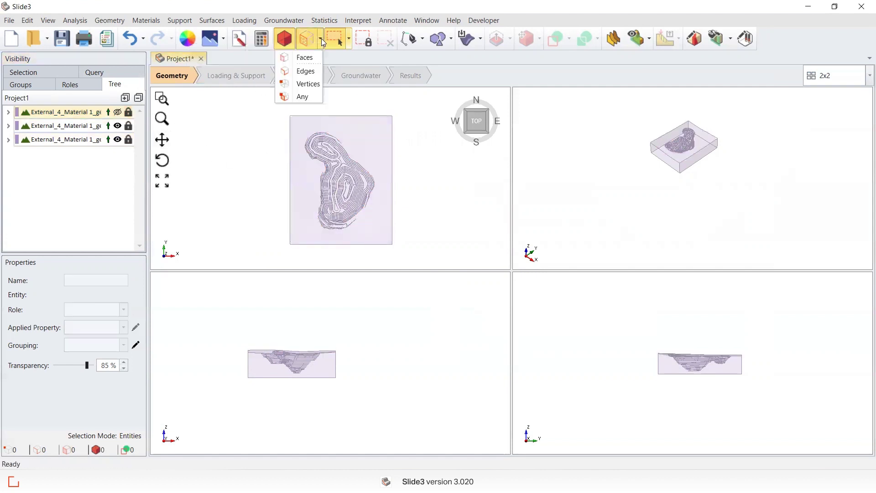
# Select all faces of the pit surface, excluding one contour face
pyautogui.click(307, 59)
pyautogui.moveTo(401, 256); pyautogui.dragTo(269, 103)
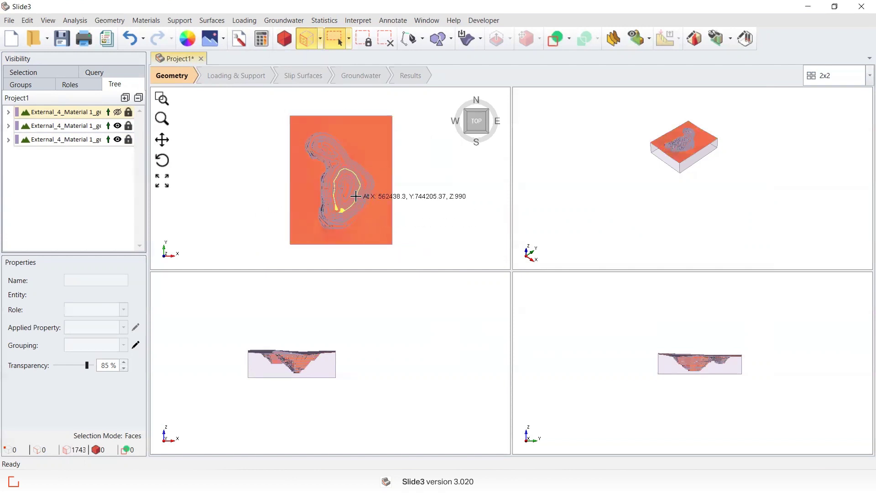
pyautogui.scroll(6, 336, 189)
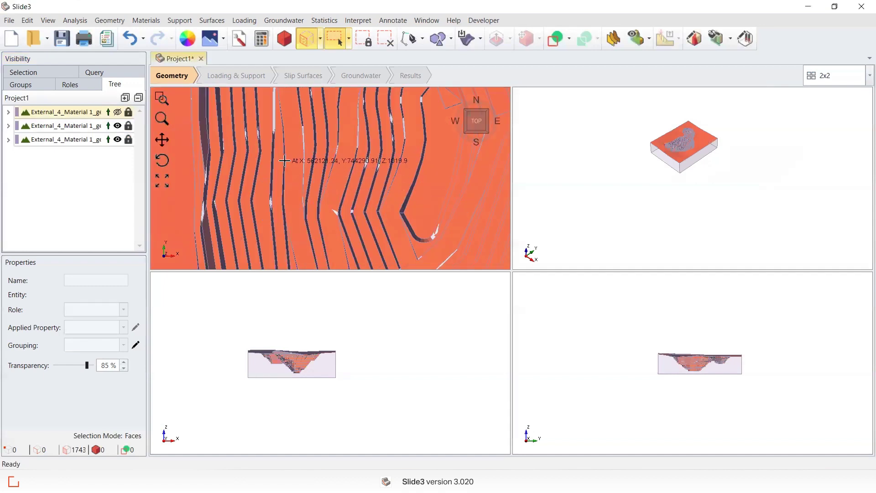
pyautogui.scroll(5, 323, 156)
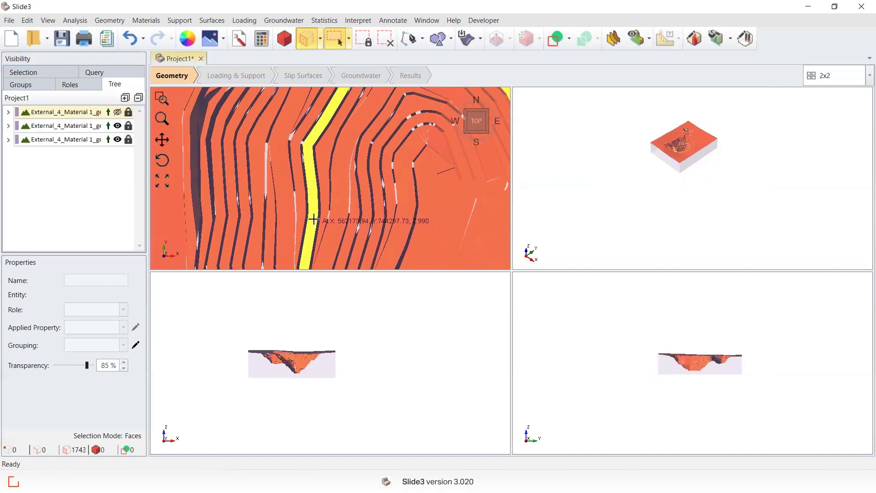
pyautogui.keyDown('shift'); pyautogui.click(271, 171); pyautogui.keyUp('shift')
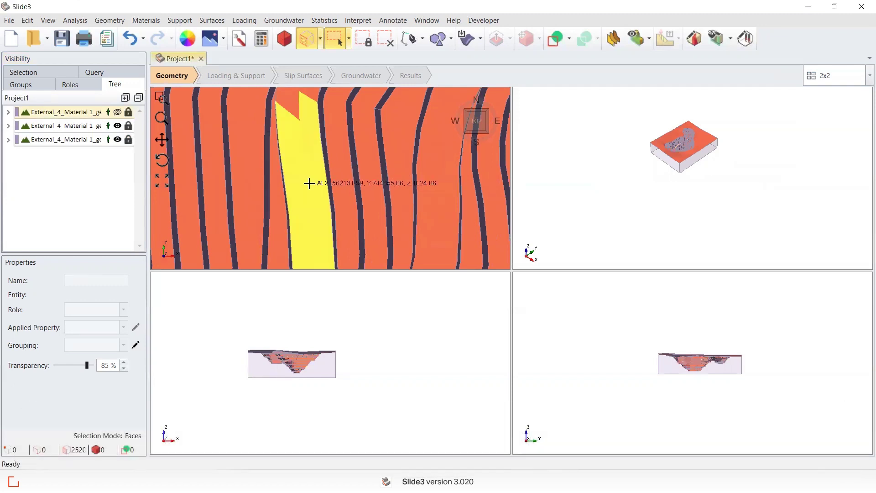
pyautogui.scroll(-8, 325, 226)
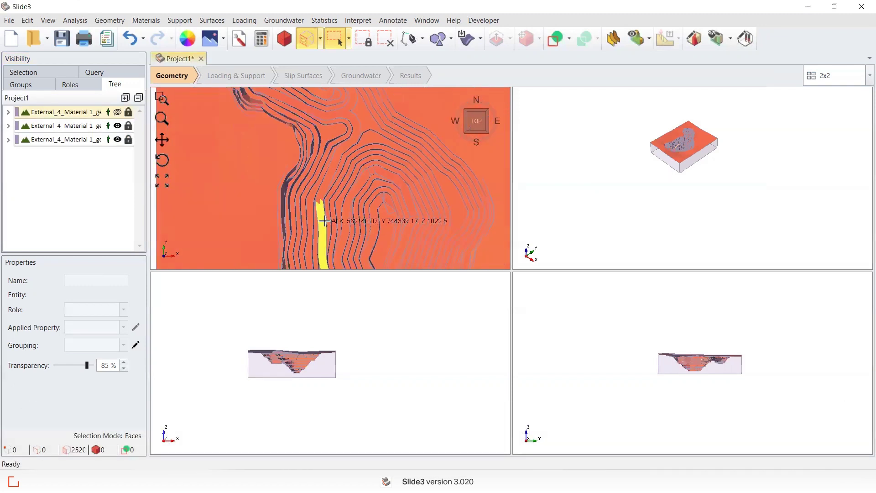
pyautogui.moveTo(364, 202); pyautogui.dragTo(366, 182, button='middle')
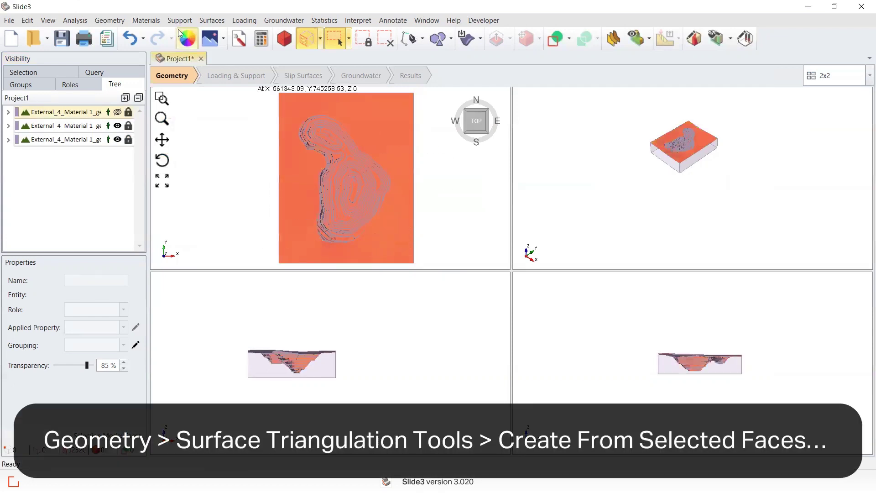
# Create Created Surface 1 3 and Created Surface 2 3 from the selected faces
pyautogui.click(110, 21)
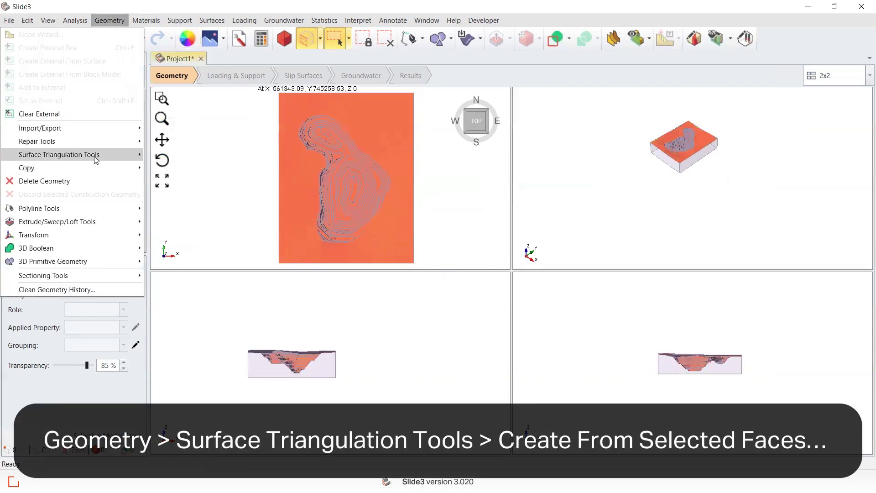
pyautogui.moveTo(94, 156)
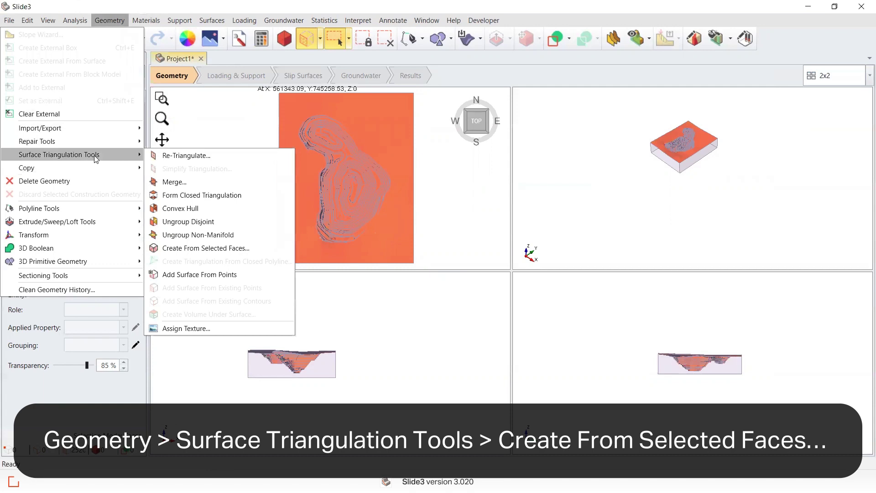
pyautogui.click(225, 251)
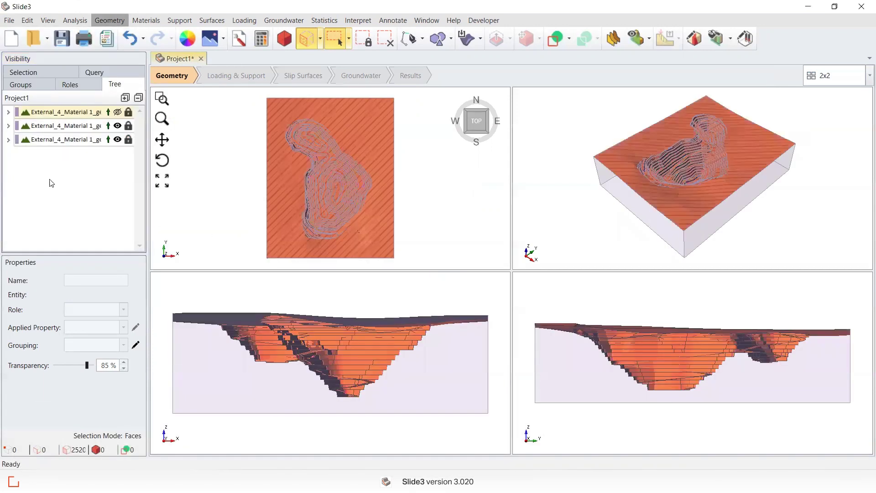
pyautogui.click(56, 155)
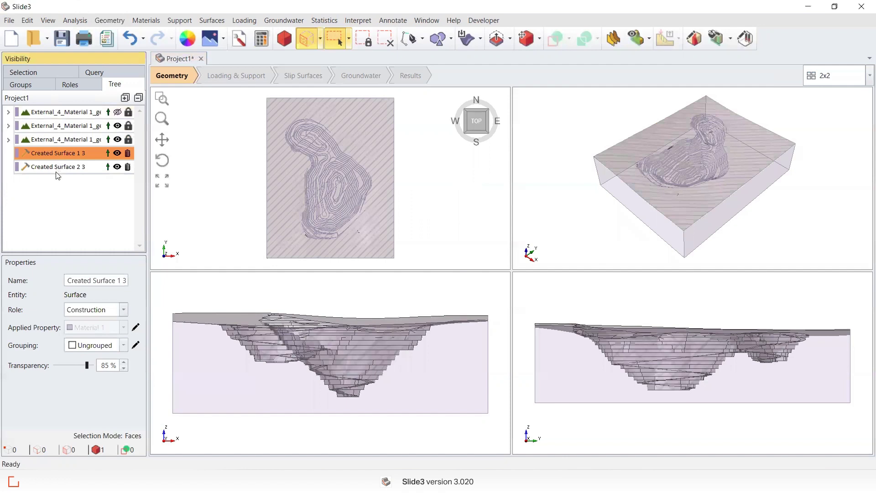
# Hide the second and third material blocks and both created surfaces
pyautogui.click(58, 168)
pyautogui.click(118, 126)
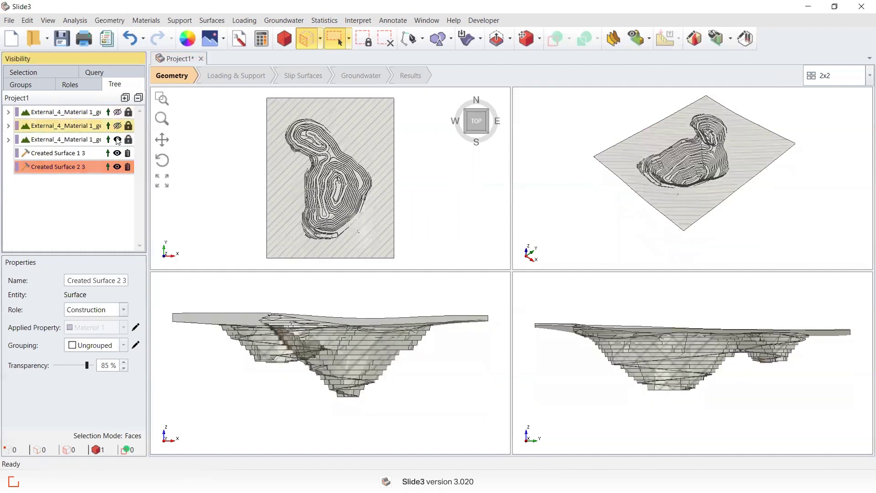
pyautogui.click(118, 139)
pyautogui.click(97, 154)
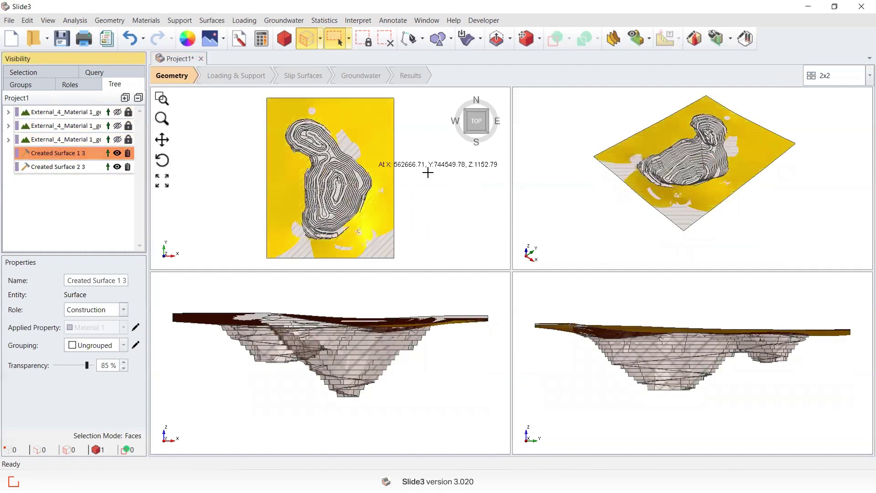
pyautogui.click(117, 152)
pyautogui.click(97, 168)
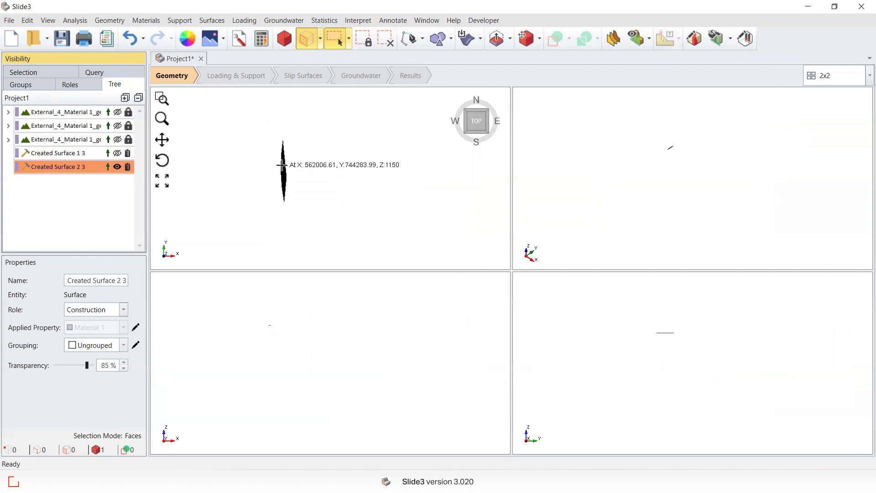
# Show Created Surface 1 3 again as the only visible surface
pyautogui.click(98, 155)
pyautogui.scroll(-5, 398, 170)
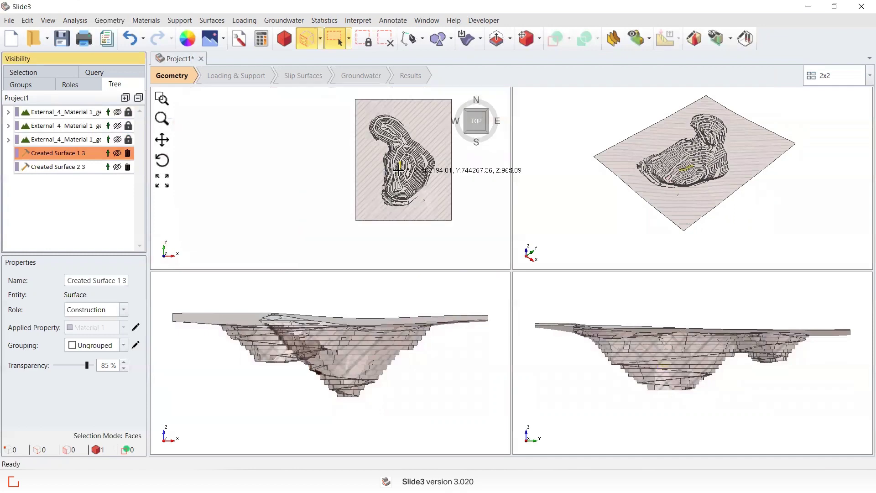
pyautogui.scroll(3, 398, 169)
pyautogui.scroll(-3, 335, 180)
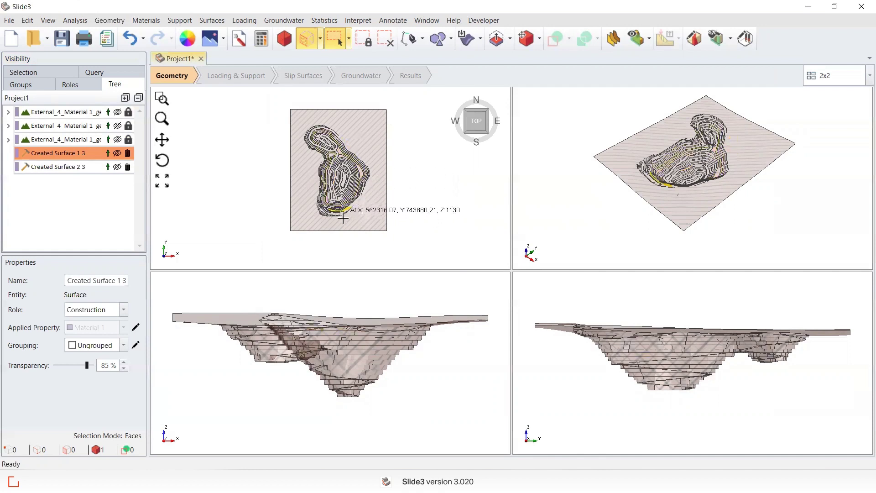
pyautogui.click(113, 311)
# Set Created Surface 1 3 to Geology and Repair All defects, producing Created Surface 1 3_repaired
pyautogui.click(112, 323)
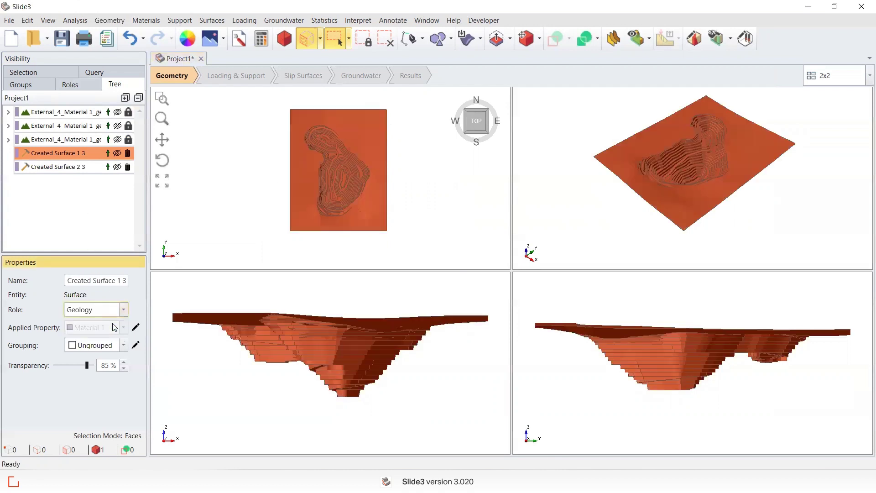
pyautogui.click(120, 21)
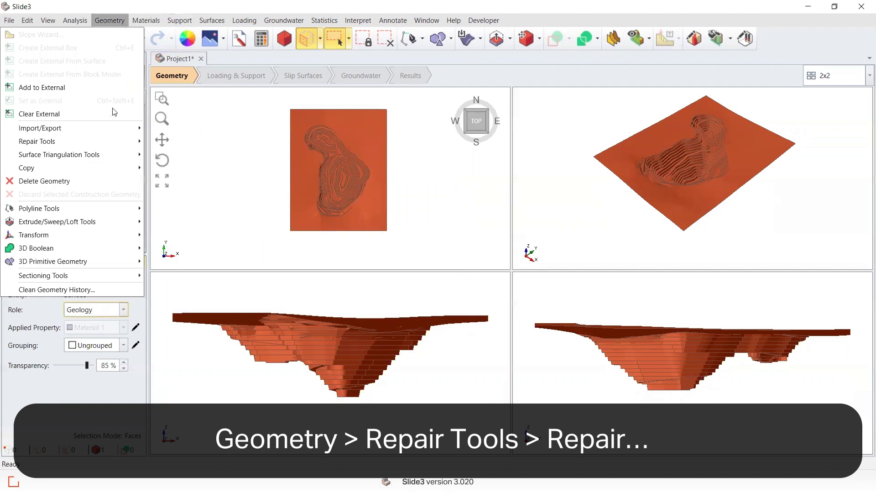
pyautogui.moveTo(111, 138)
pyautogui.click(160, 141)
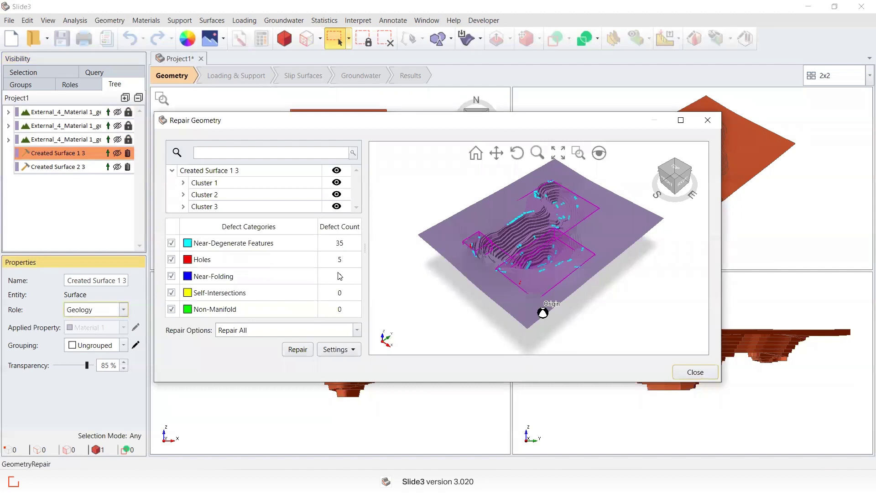
pyautogui.click(298, 350)
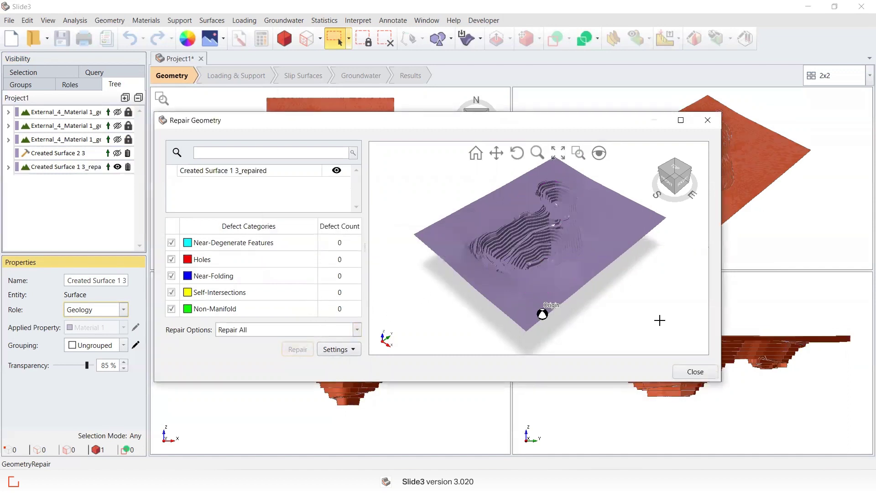
pyautogui.click(701, 373)
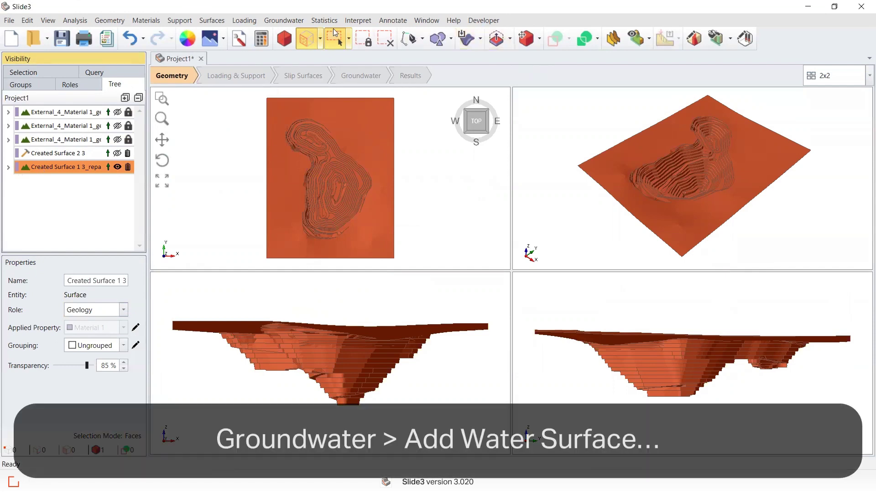
# Add a Water Table water surface from the repaired surface and apply it to the materials
pyautogui.click(284, 20)
pyautogui.click(270, 63)
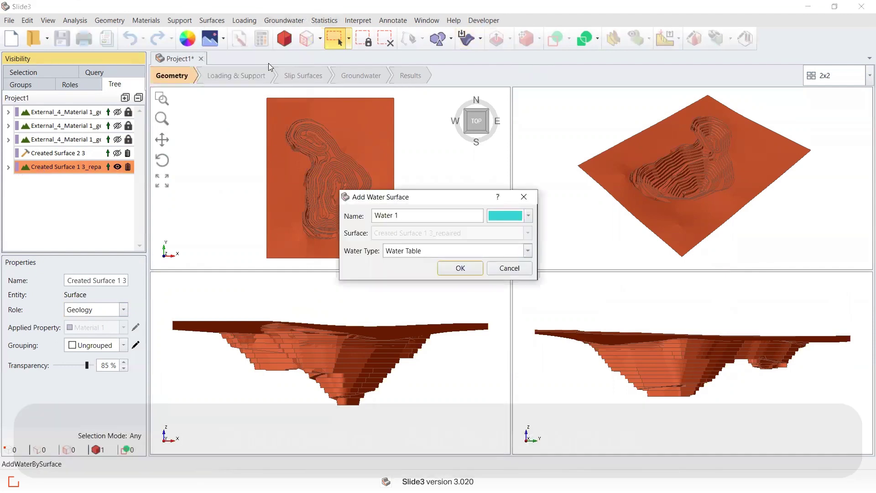
pyautogui.click(458, 269)
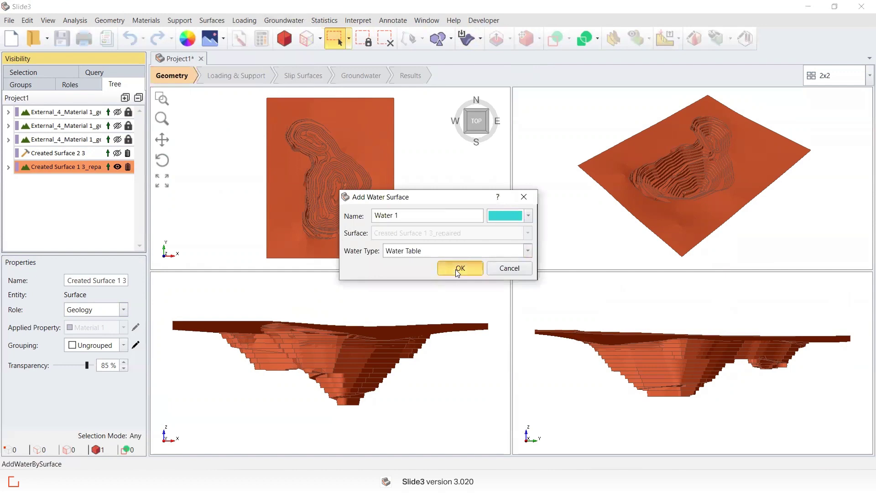
pyautogui.click(467, 307)
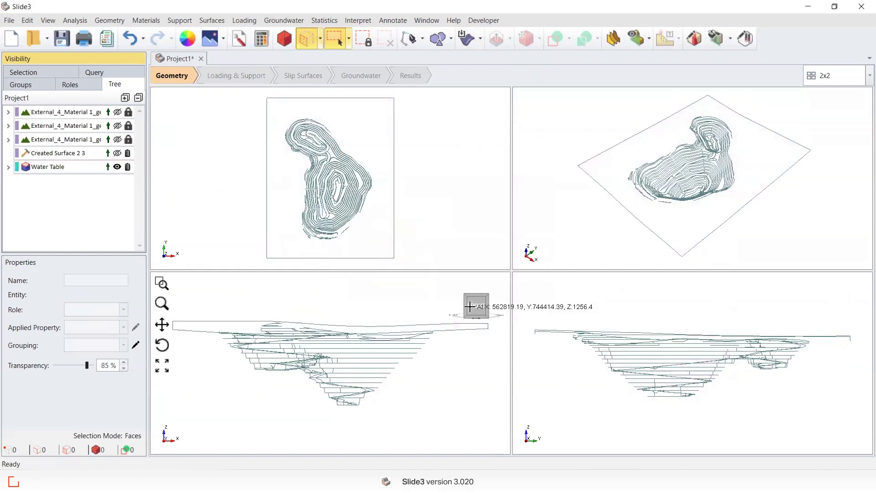
# Show all three material blocks again
pyautogui.click(117, 112)
pyautogui.click(117, 126)
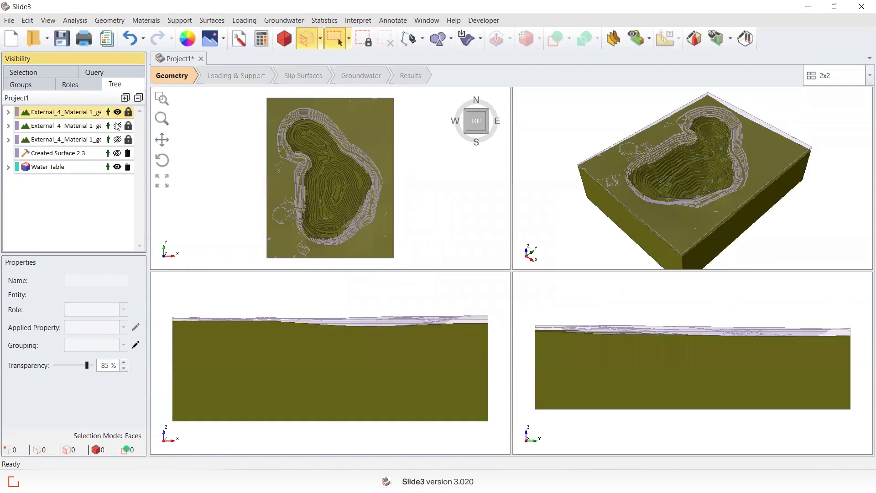
pyautogui.click(117, 141)
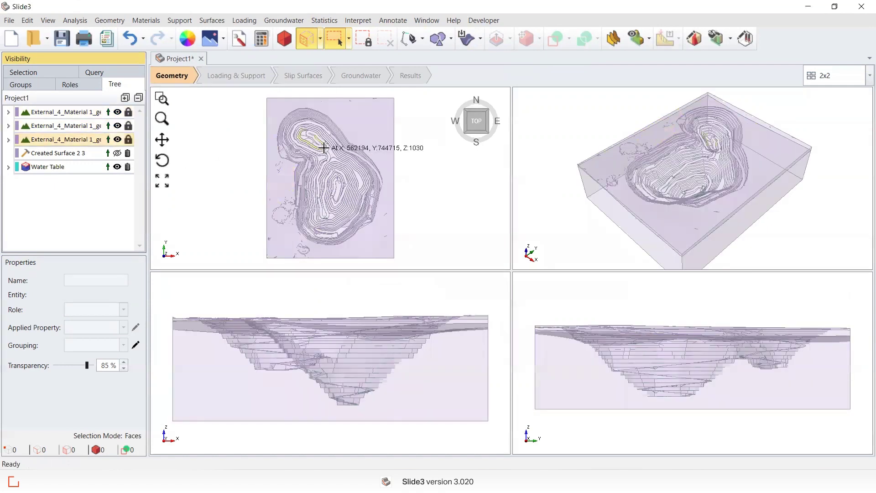
pyautogui.click(637, 41)
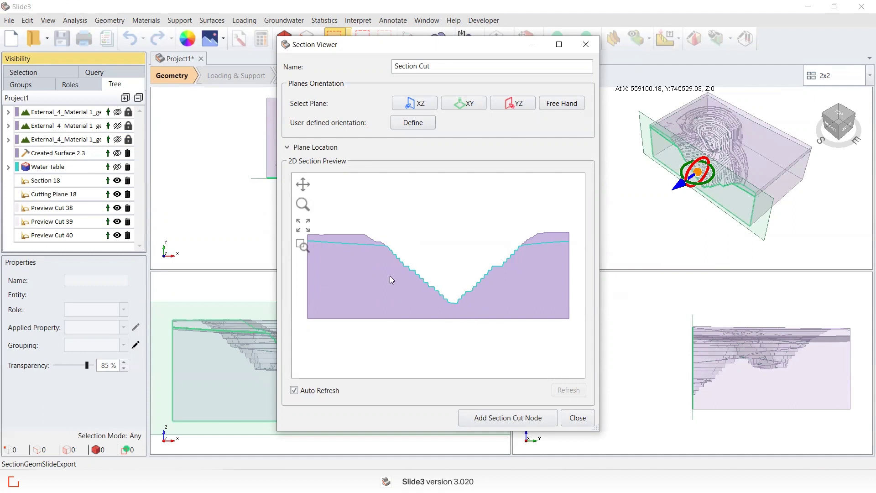
# Zoom and pan the section preview to follow the water-table line across the stepped pit
pyautogui.scroll(1, 383, 272)
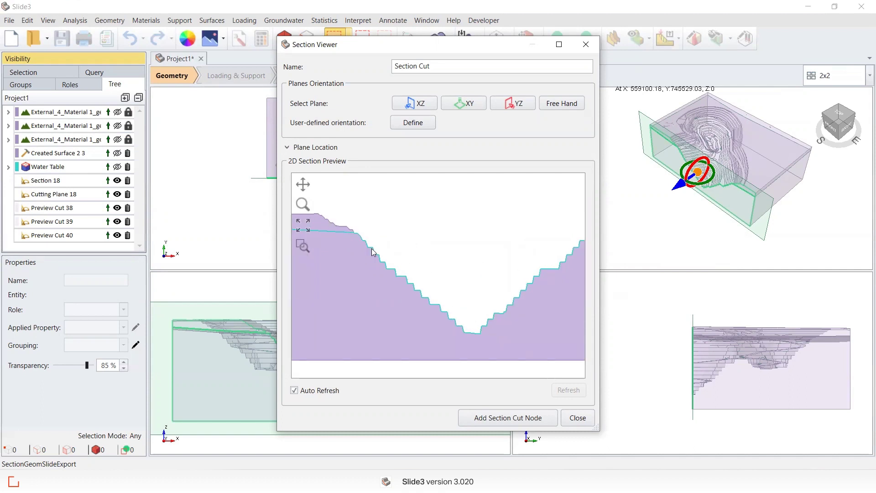
pyautogui.scroll(-1, 495, 327)
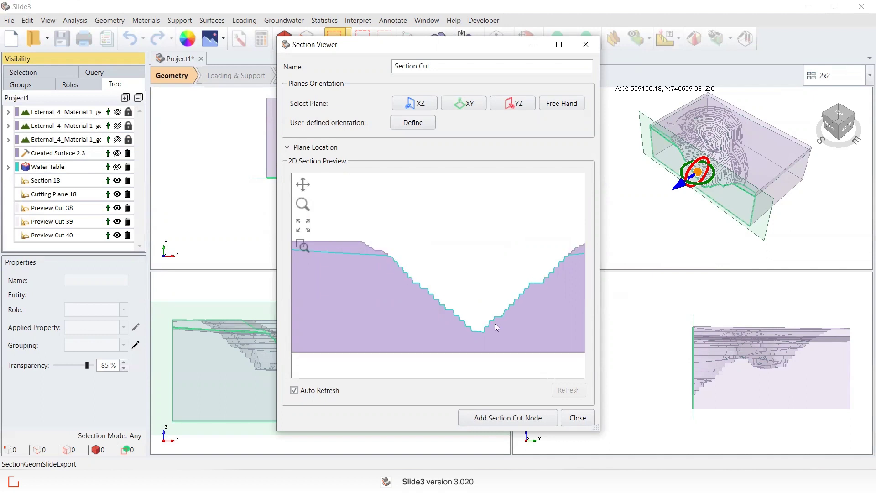
pyautogui.moveTo(506, 317); pyautogui.dragTo(479, 302, button='middle')
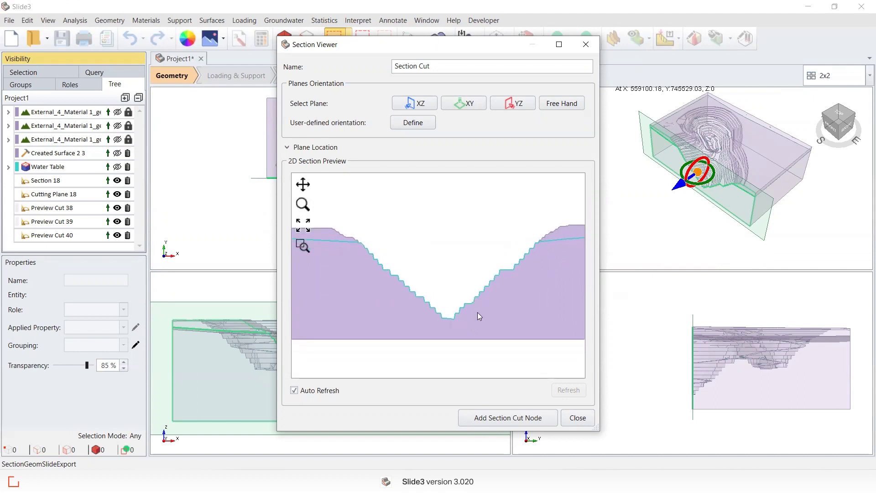
# Close the Section Viewer and delete the existing Water Table surface
pyautogui.click(575, 418)
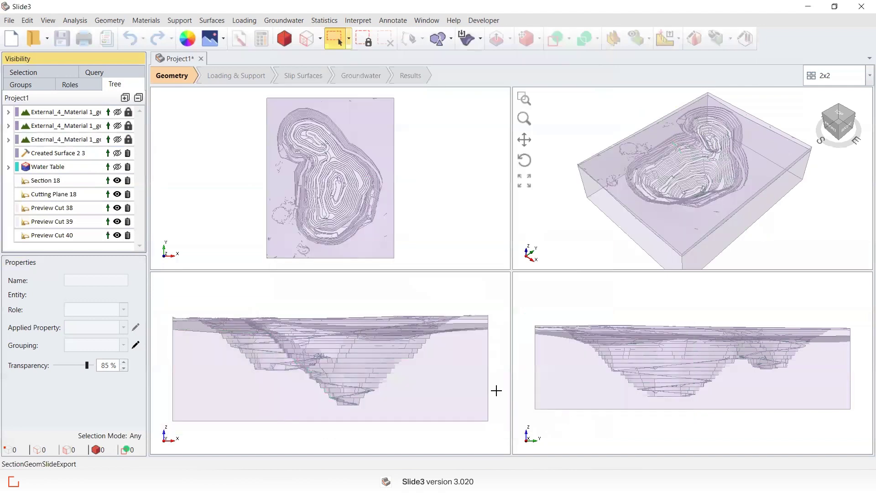
pyautogui.click(57, 166)
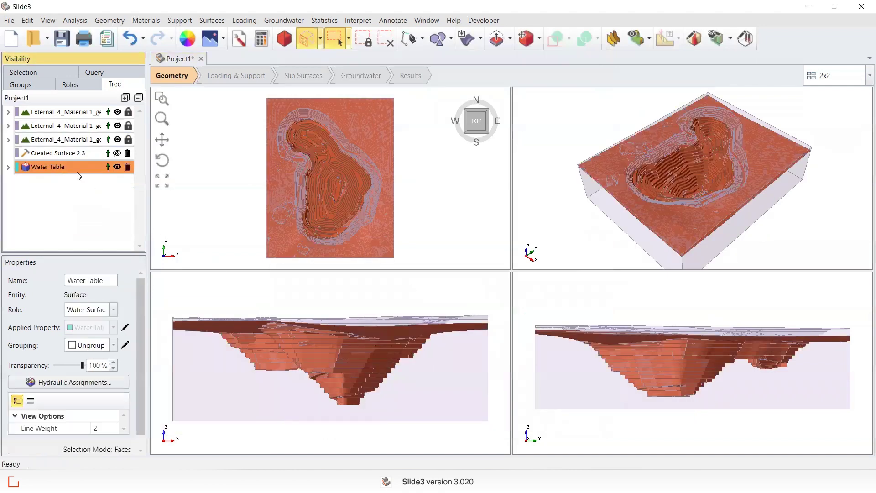
pyautogui.click(128, 167)
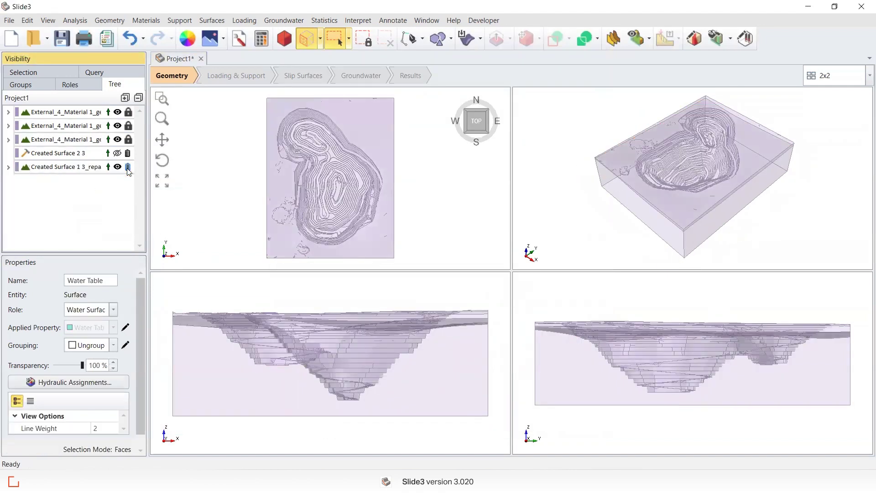
# Translate Created Surface 1 3_repaired with Z To set to -20
pyautogui.click(73, 172)
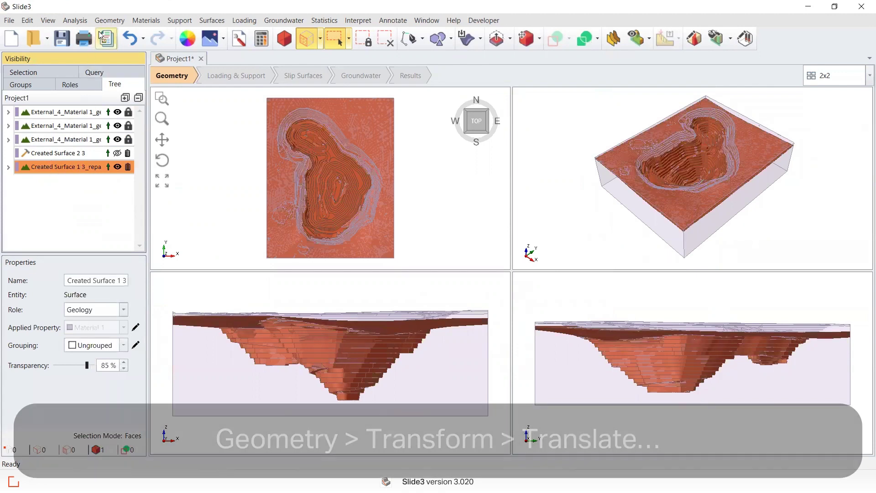
pyautogui.click(108, 21)
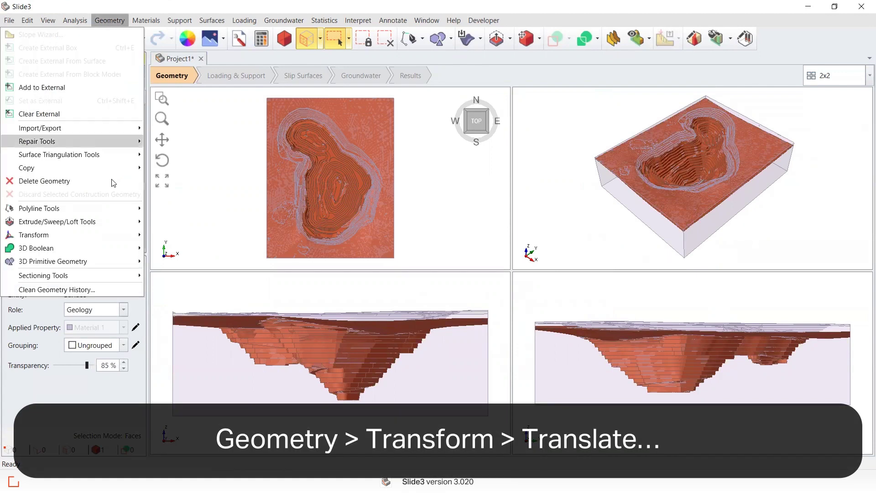
pyautogui.moveTo(115, 235)
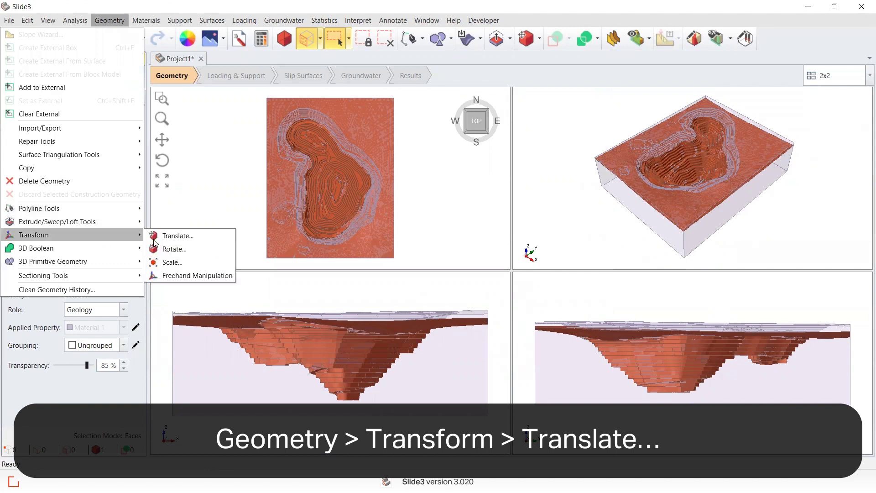
pyautogui.click(195, 236)
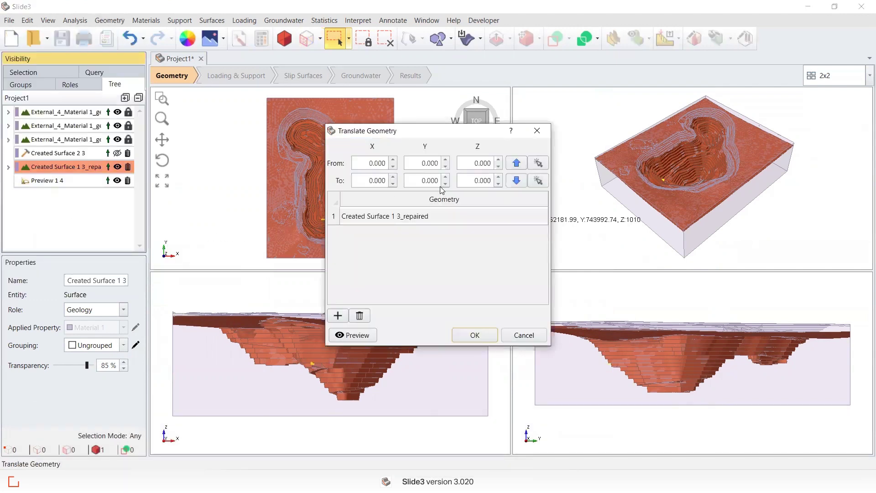
pyautogui.doubleClick(465, 181)
pyautogui.write('-20.')
pyautogui.click(482, 336)
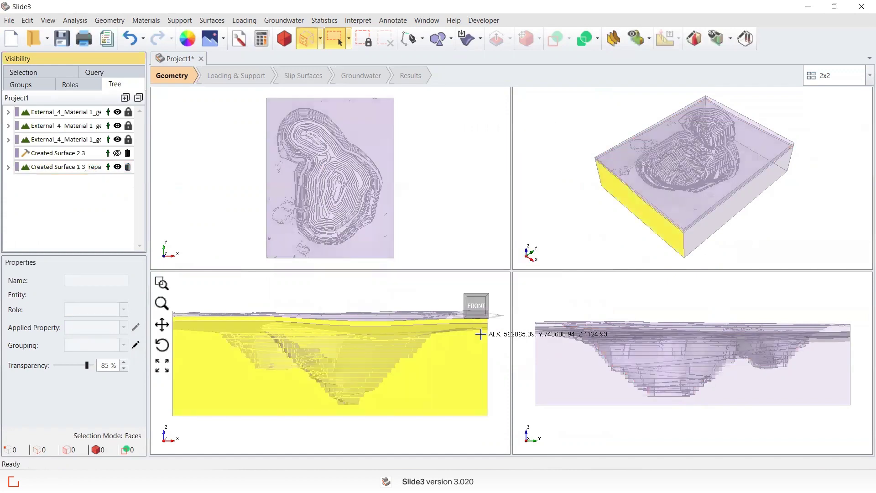
pyautogui.click(63, 168)
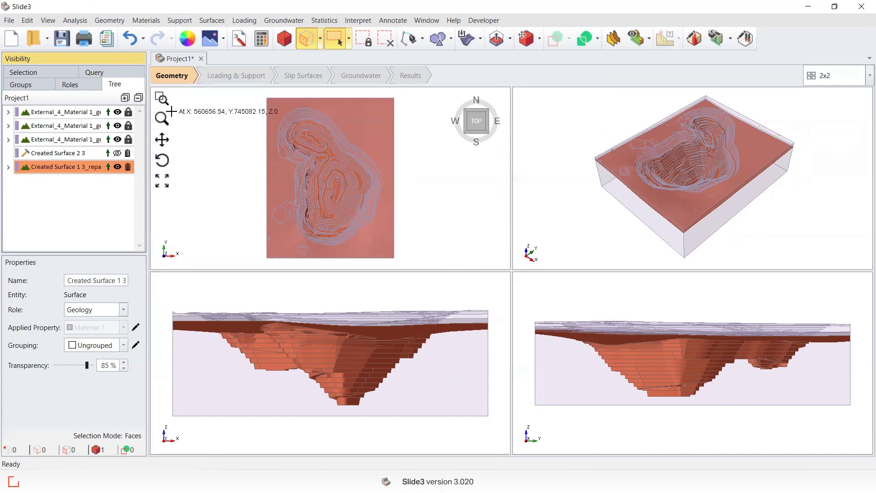
# Run LaplacianSmoothingUIC on the lowered repaired surface with rate and iterations '1 1', without auto-estimation
pyautogui.click(484, 20)
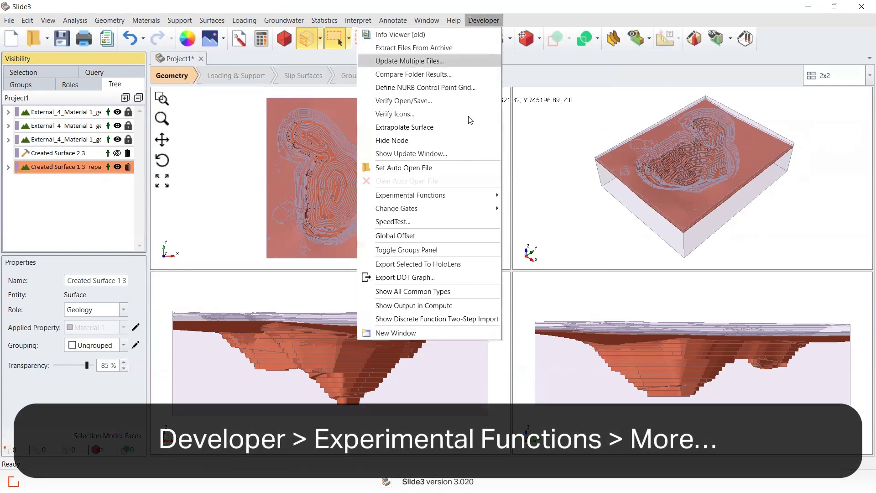
pyautogui.moveTo(459, 200)
pyautogui.click(324, 197)
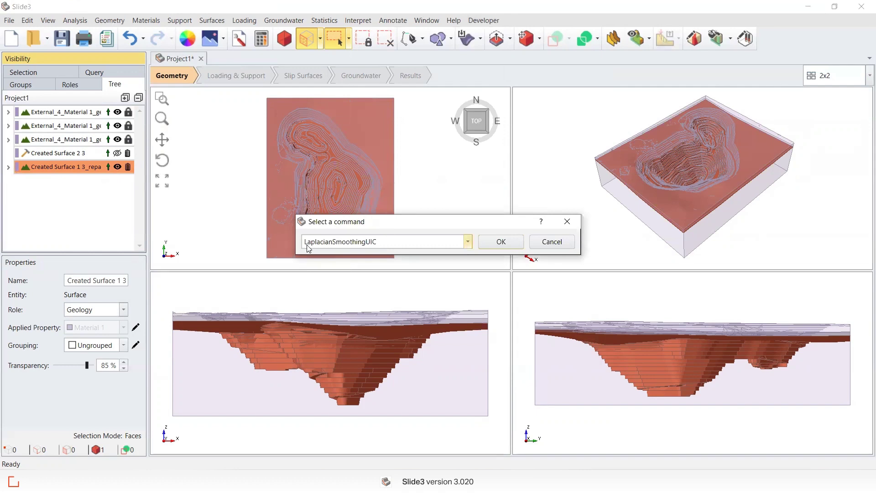
pyautogui.click(494, 247)
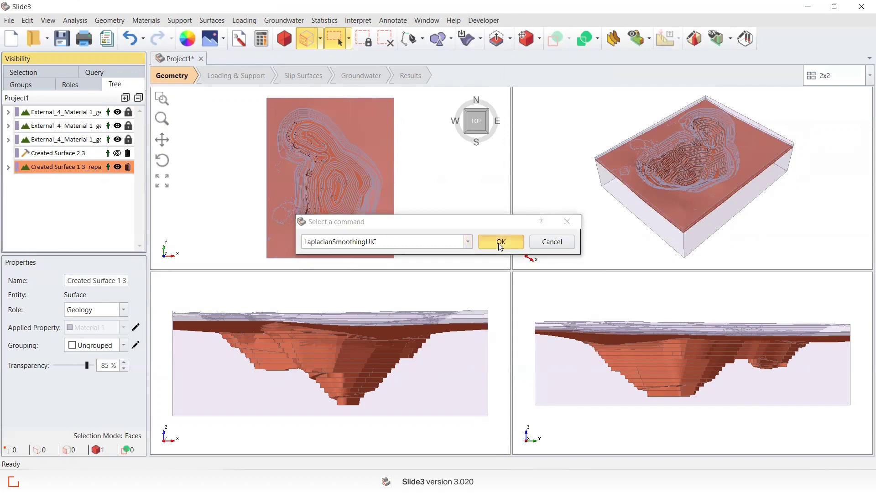
pyautogui.click(471, 285)
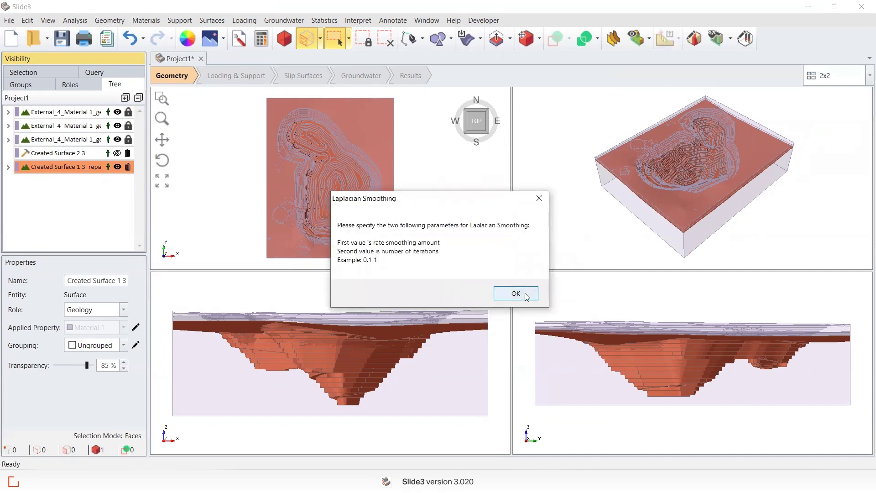
pyautogui.click(527, 296)
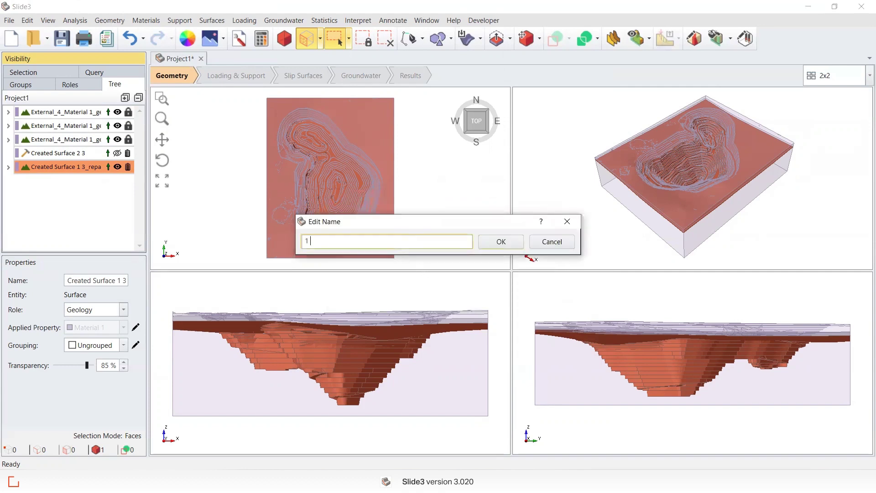
pyautogui.write('1 1')
pyautogui.click(502, 242)
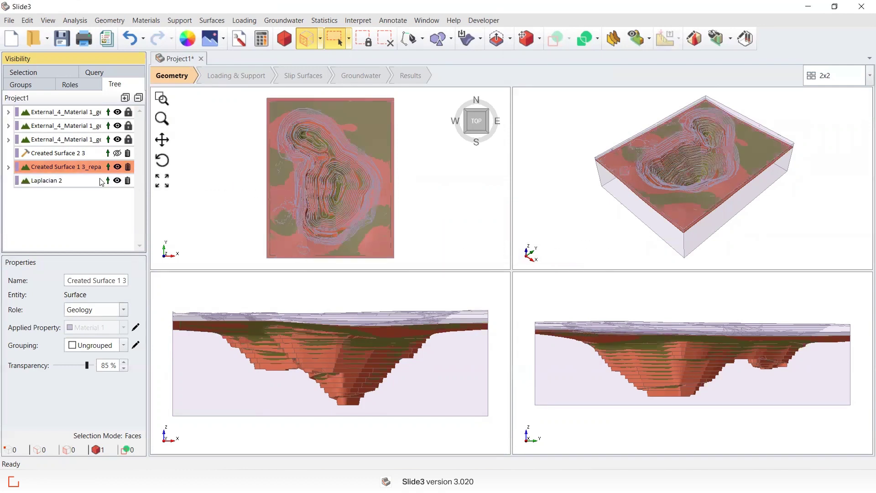
# Hide the three External_4_Material surfaces
pyautogui.click(117, 139)
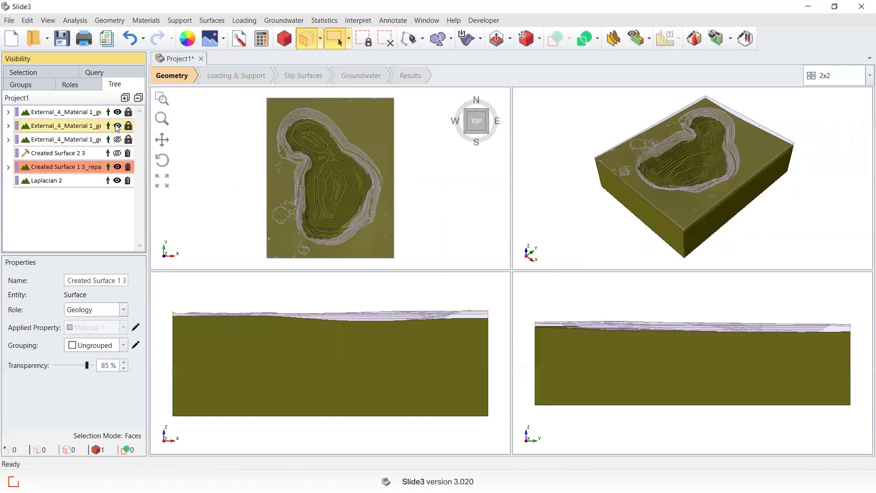
pyautogui.click(117, 125)
pyautogui.click(117, 111)
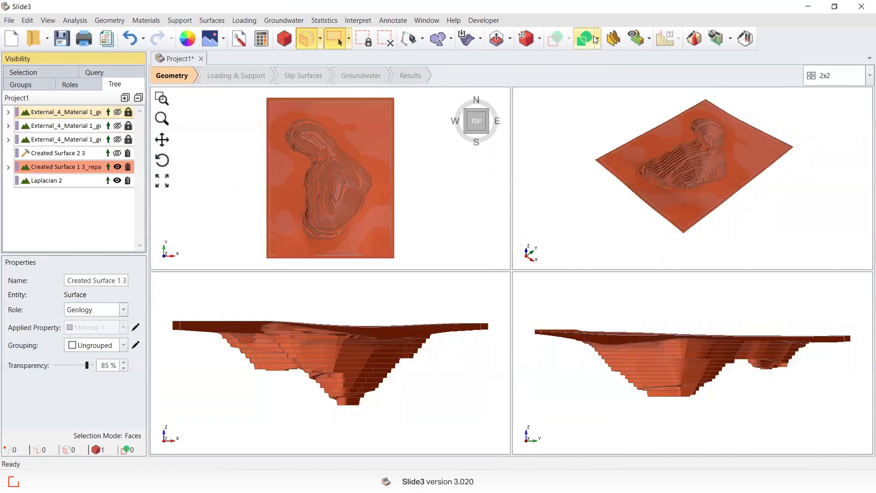
# Compare the smooth Laplacian 2 profile with the stepped pit profile in the Section Viewer, then close it
pyautogui.click(638, 39)
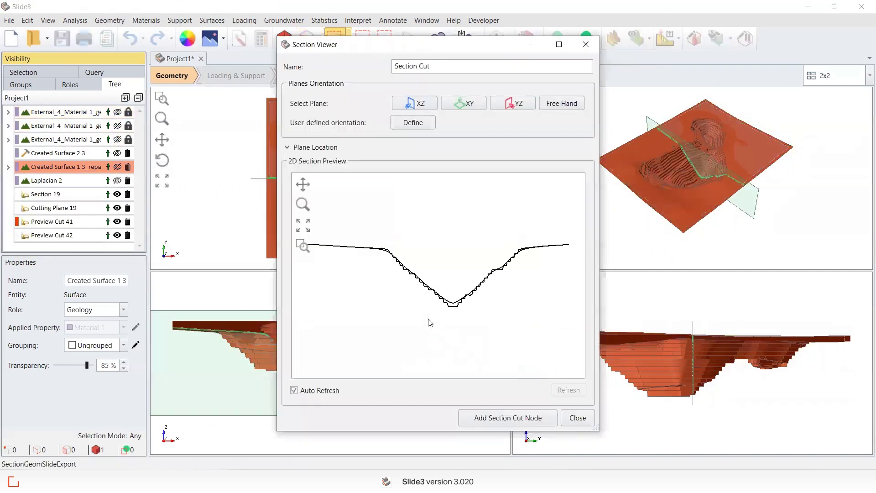
pyautogui.scroll(-1, 474, 294)
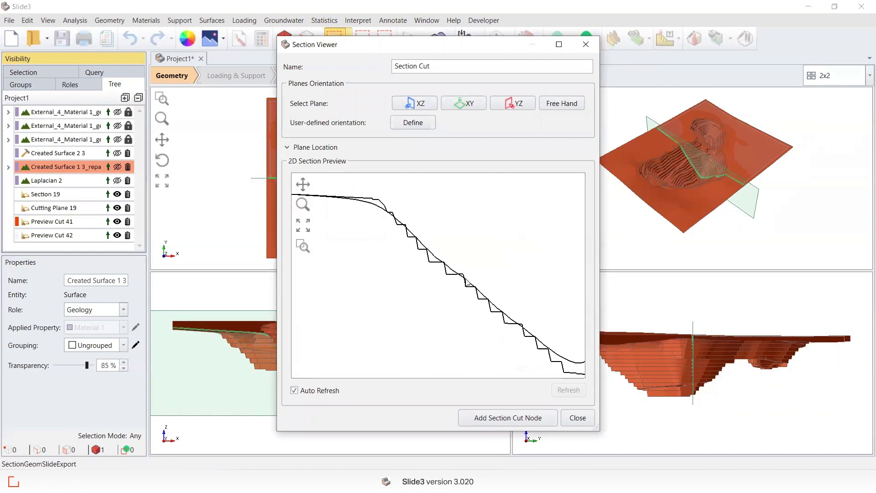
pyautogui.scroll(-1, 488, 303)
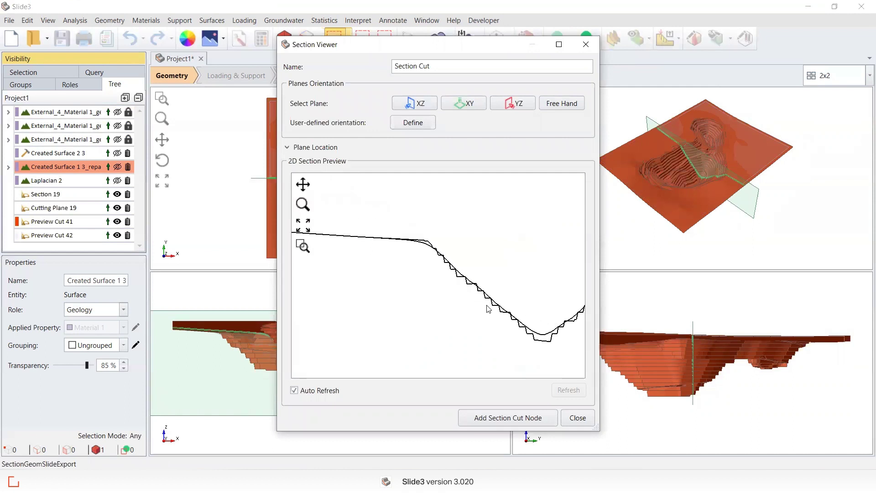
pyautogui.moveTo(487, 307); pyautogui.dragTo(399, 285)
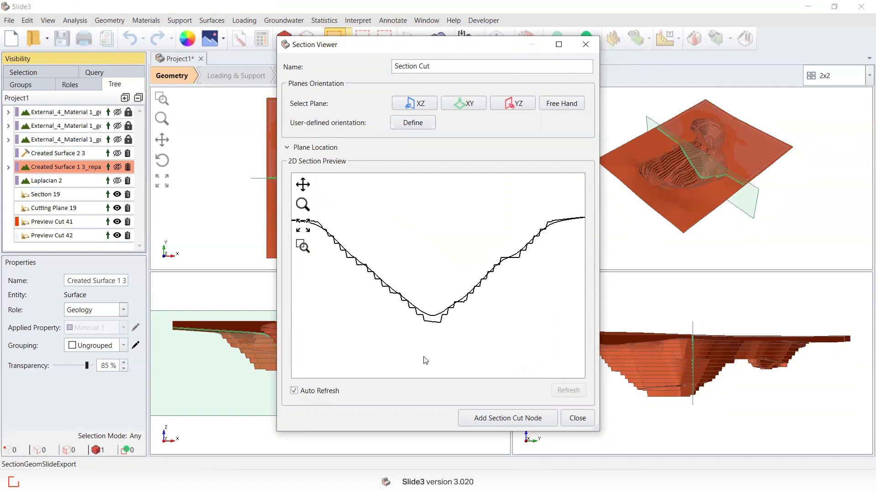
pyautogui.click(582, 419)
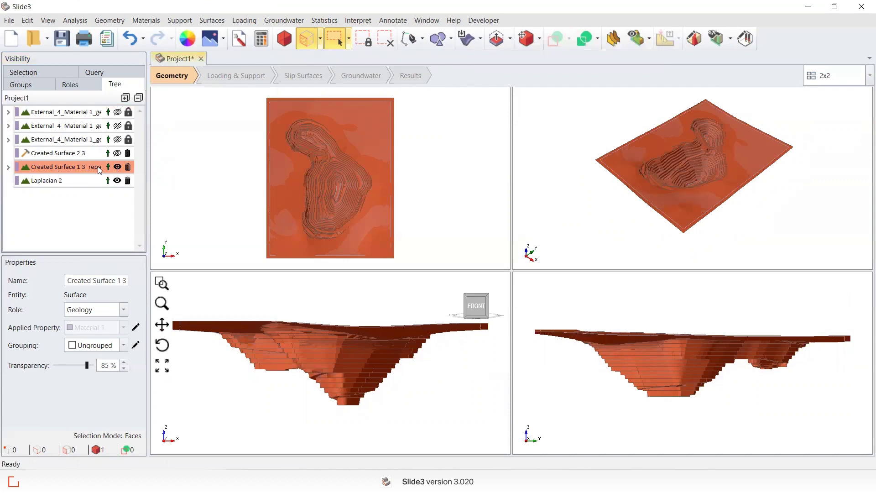
# Change Created Surface 1 3_repaired's role to Construction, then select Laplacian 2
pyautogui.click(96, 310)
pyautogui.click(95, 325)
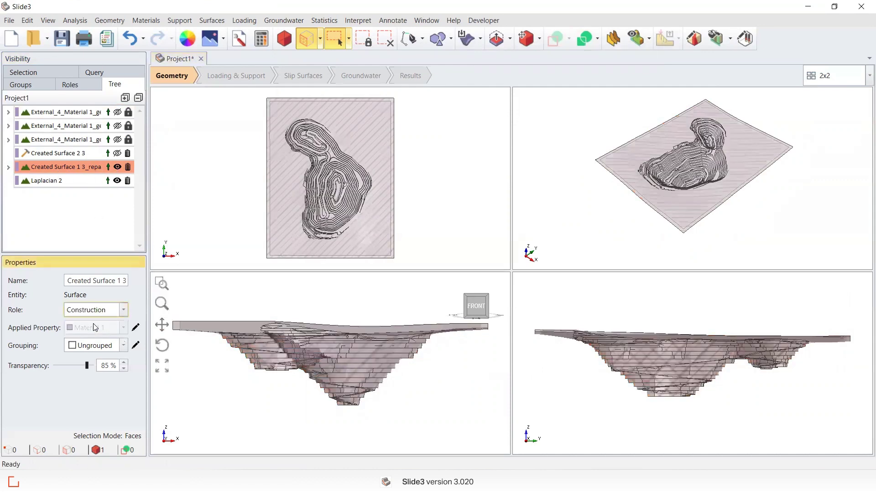
pyautogui.click(69, 181)
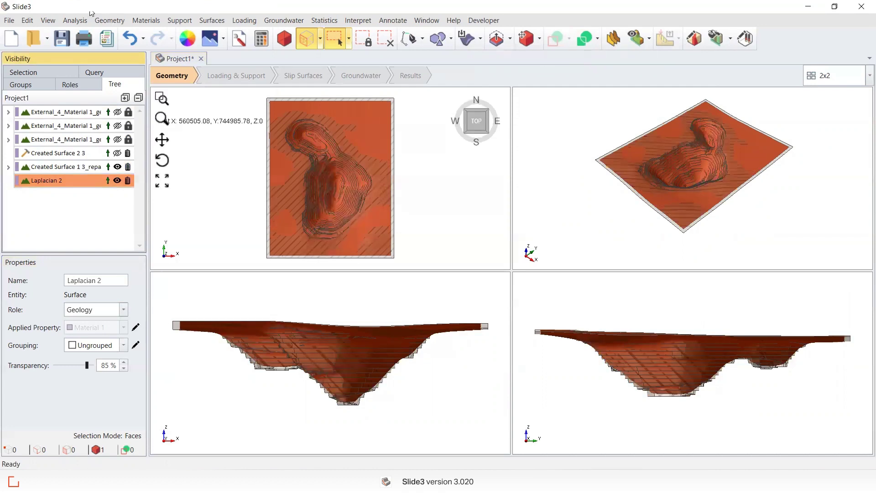
# Add Laplacian 2 as a water surface, keeping Water Table assigned to all five materials
pyautogui.click(284, 20)
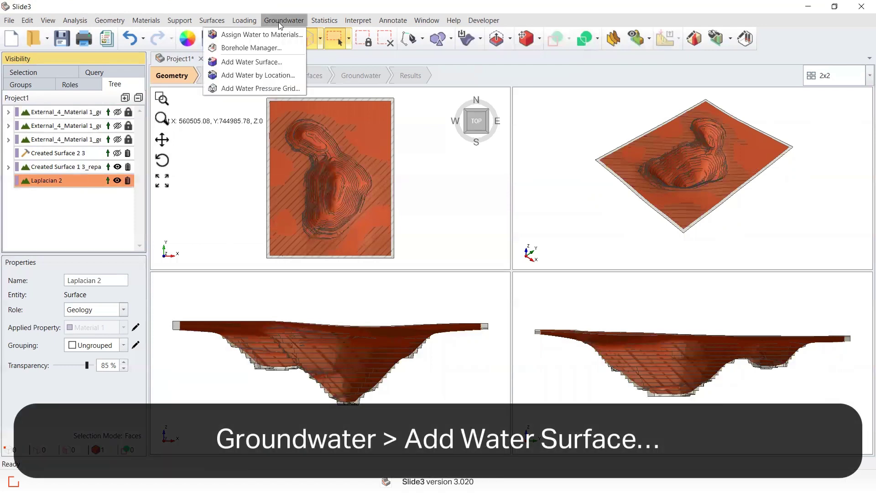
pyautogui.click(278, 63)
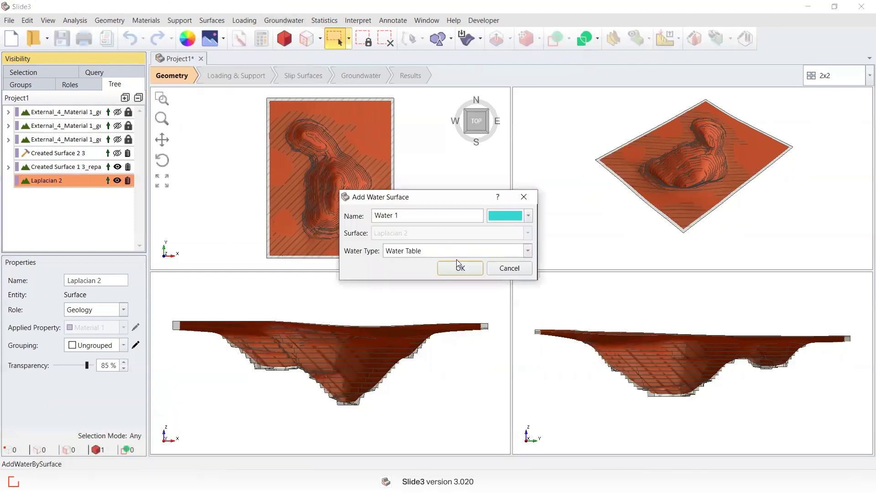
pyautogui.click(459, 267)
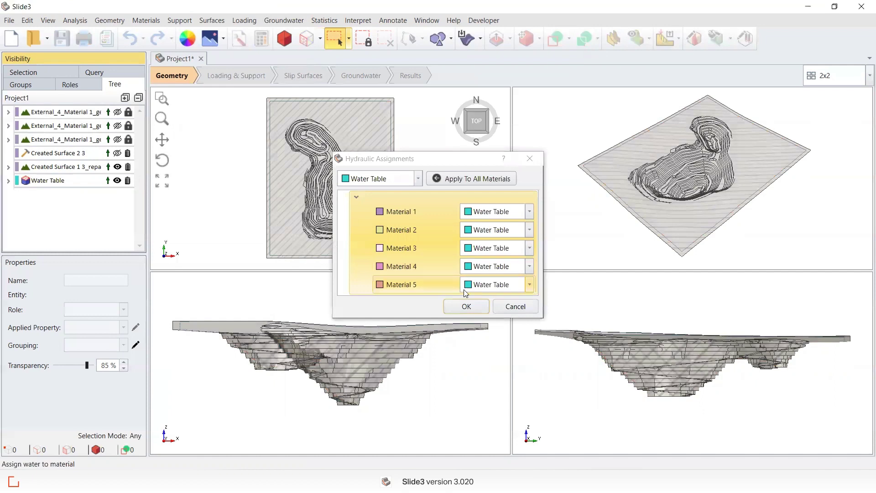
pyautogui.click(472, 303)
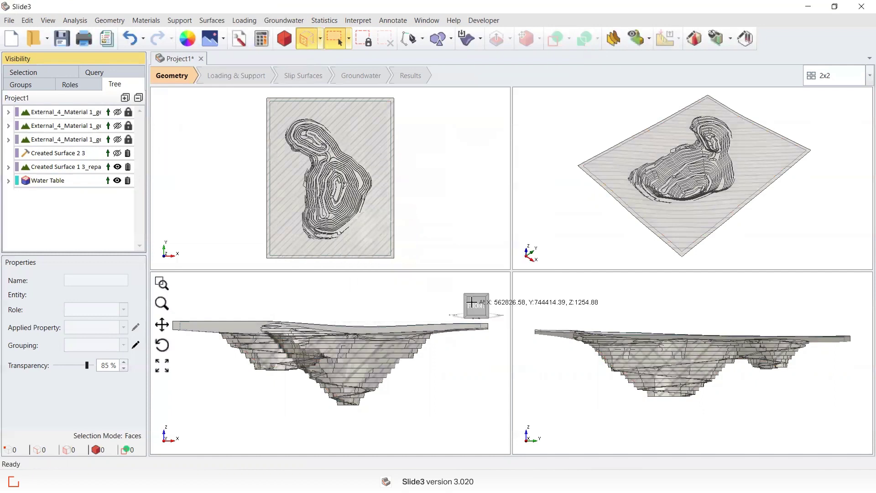
# Show the three External_4_Material volumes and hide Created Surface 1 3_repaired
pyautogui.click(118, 112)
pyautogui.click(117, 125)
pyautogui.click(117, 139)
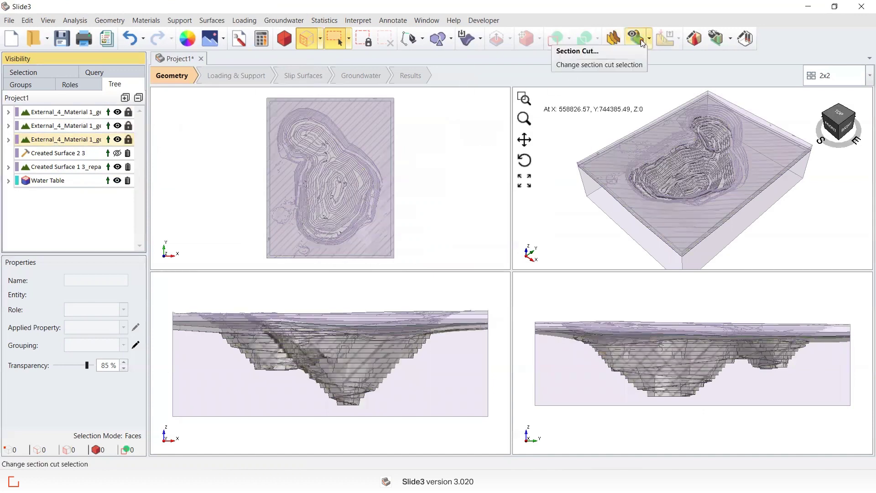
pyautogui.click(117, 166)
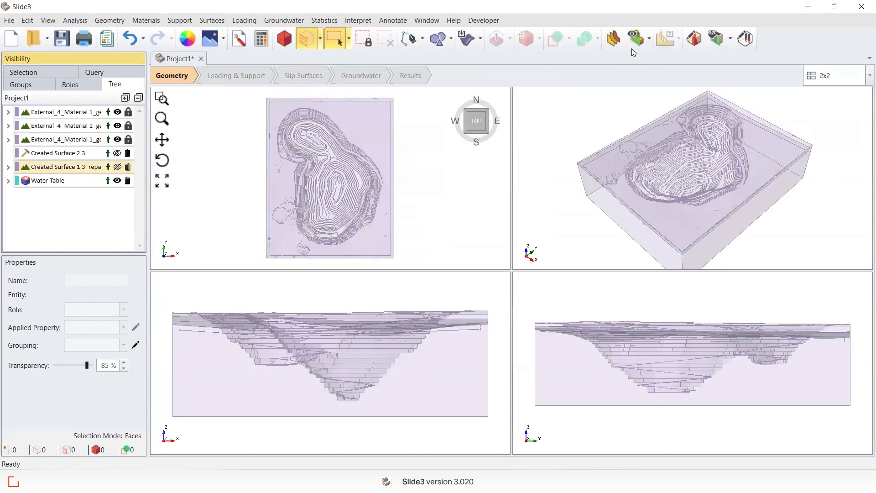
pyautogui.click(635, 38)
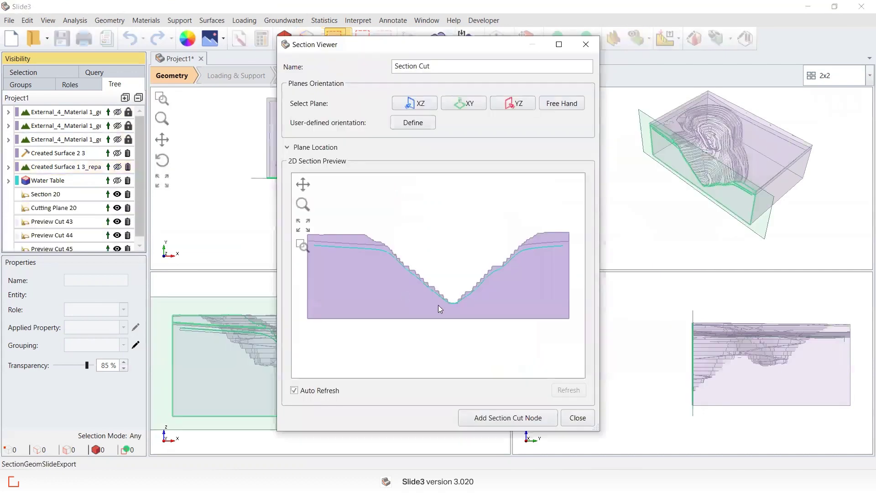
pyautogui.scroll(2, 439, 310)
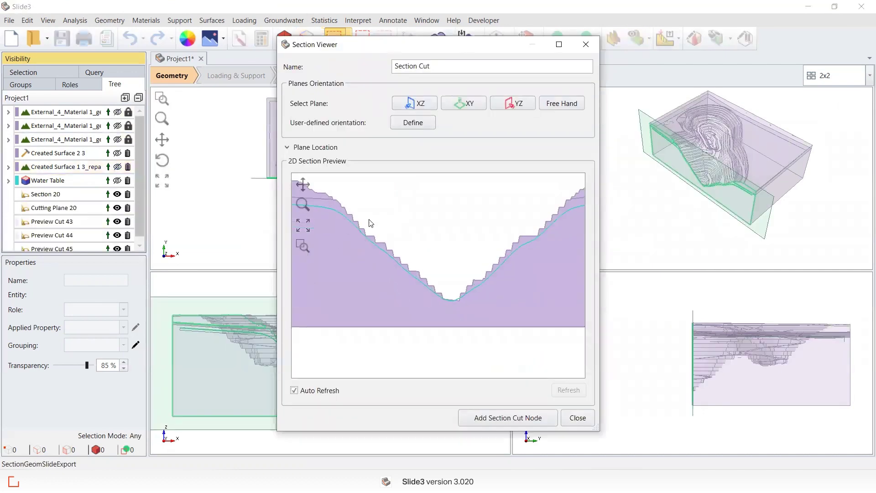
pyautogui.scroll(4, 455, 313)
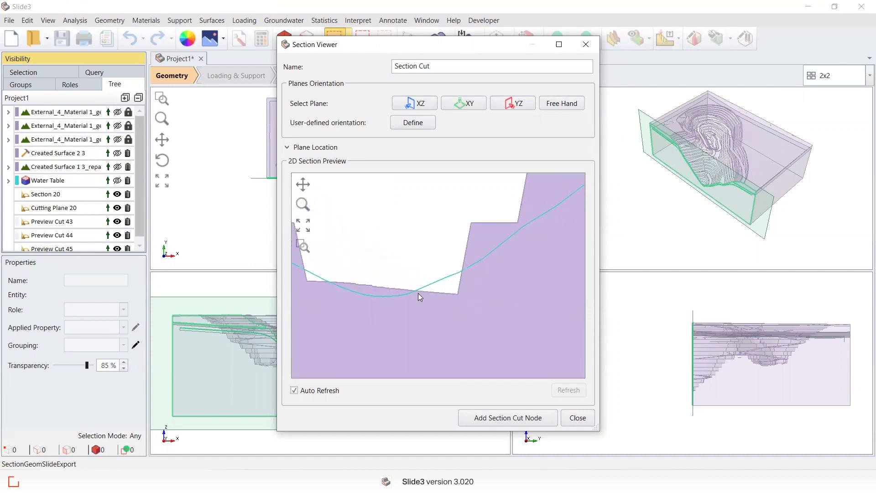
pyautogui.scroll(-2, 439, 295)
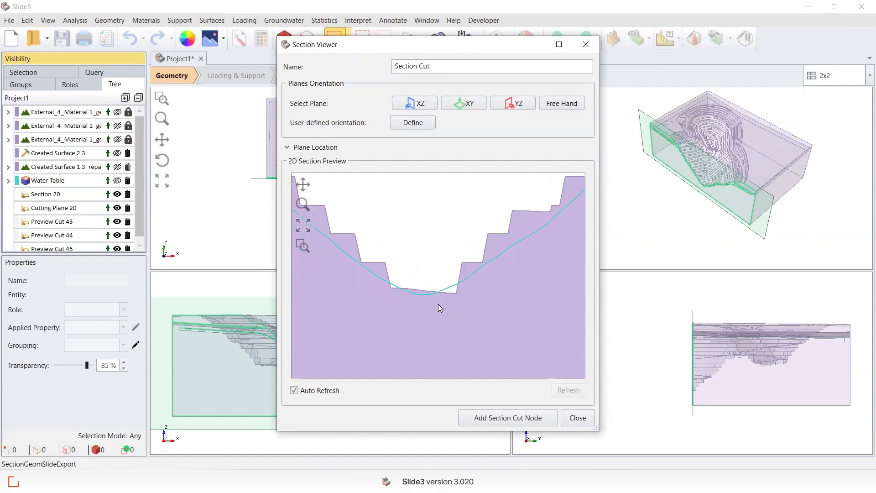
pyautogui.click(264, 277)
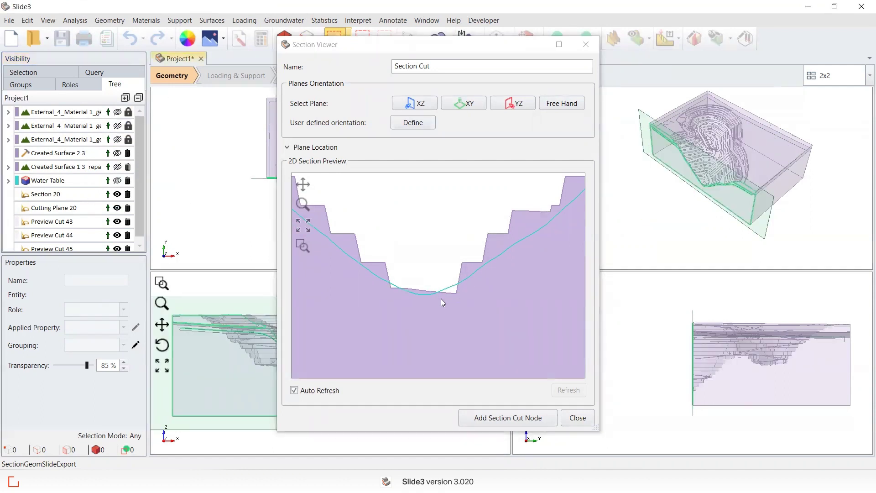
pyautogui.click(577, 417)
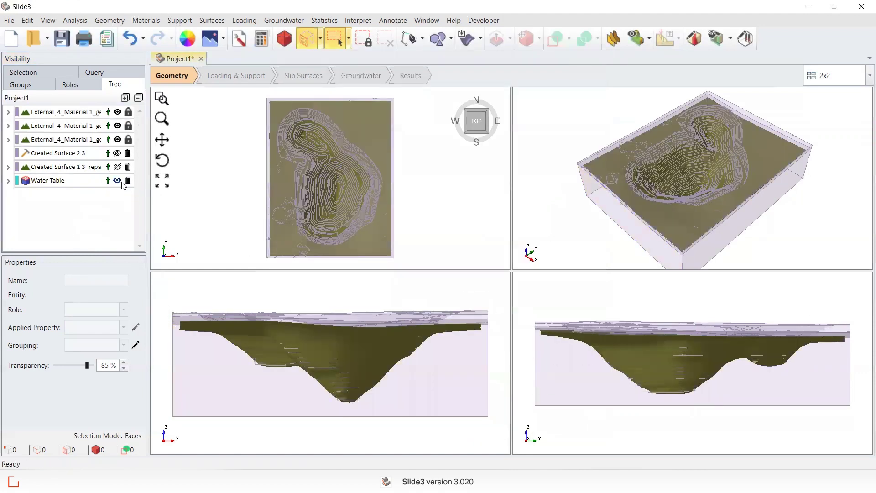
# Delete the Water Table and translate Laplacian 2 to Z -10, creating Laplacian 2_prime
pyautogui.click(128, 182)
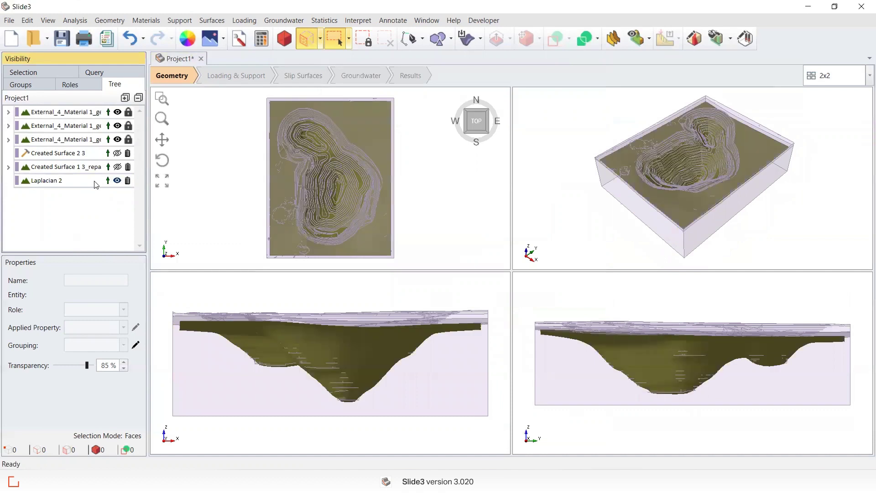
pyautogui.click(55, 180)
pyautogui.click(108, 21)
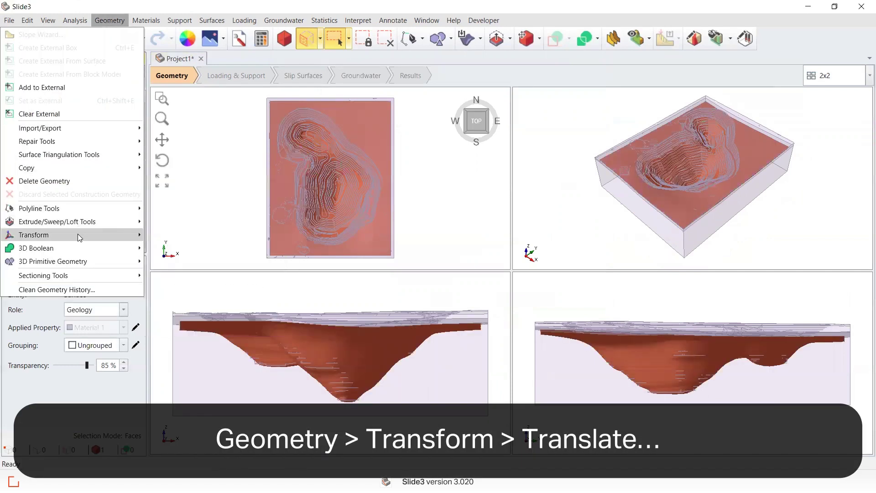
pyautogui.click(213, 237)
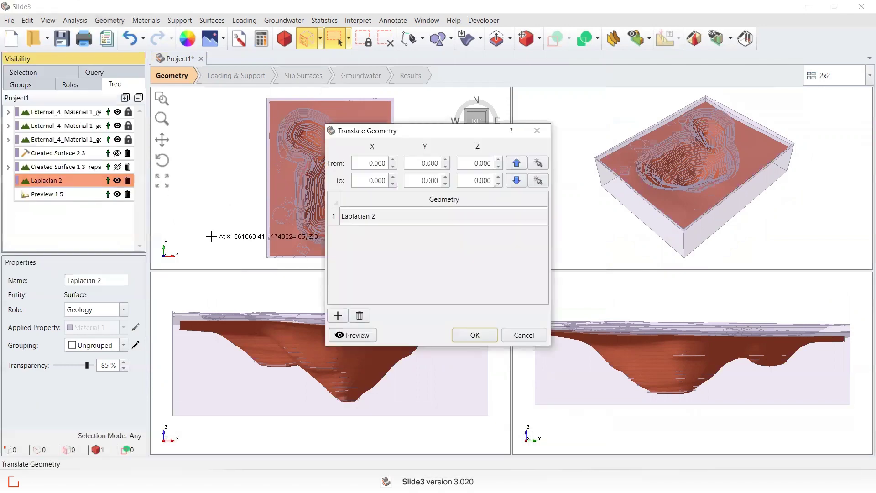
pyautogui.doubleClick(476, 182)
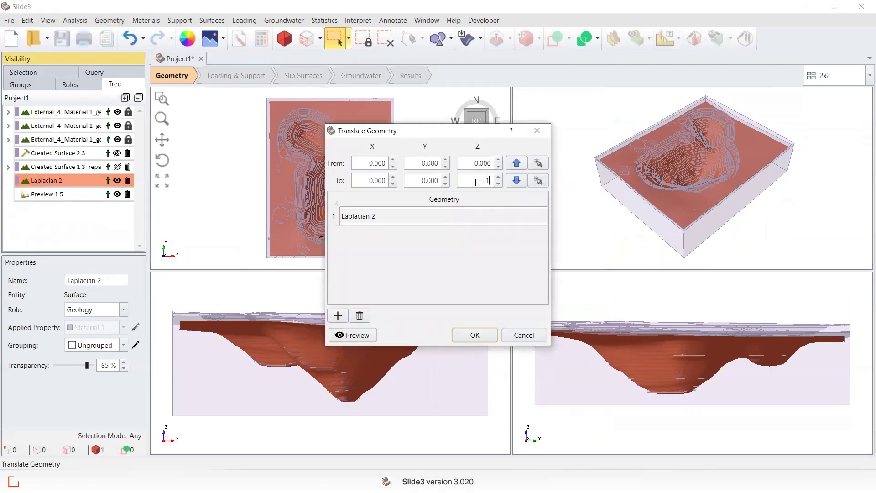
pyautogui.click(475, 336)
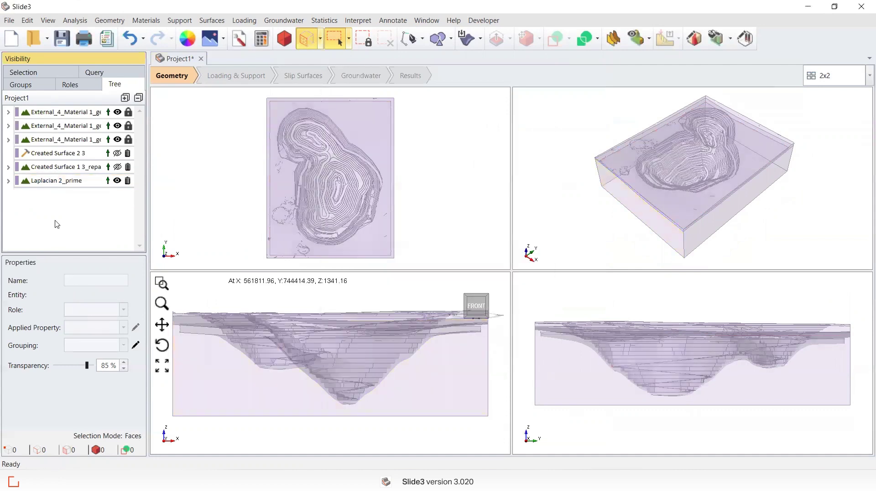
# Add Laplacian 2_prime as the Water Table for Materials 1–5 and open a section cut
pyautogui.click(284, 20)
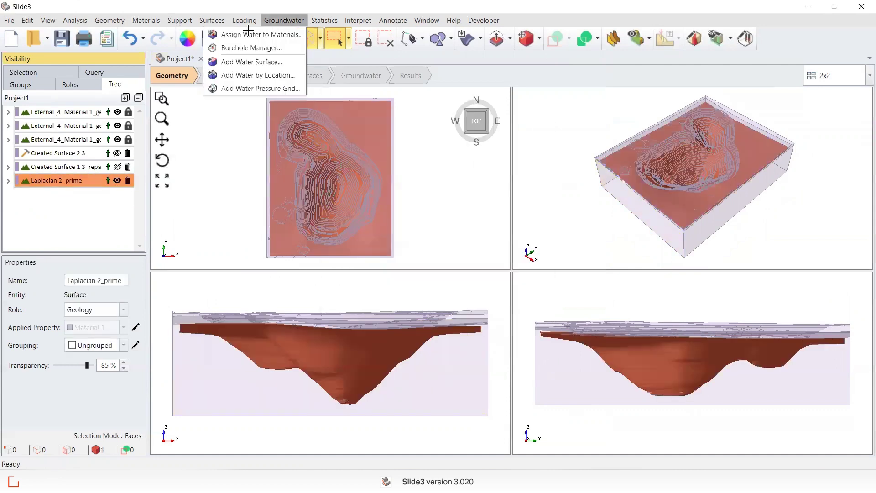
pyautogui.click(255, 63)
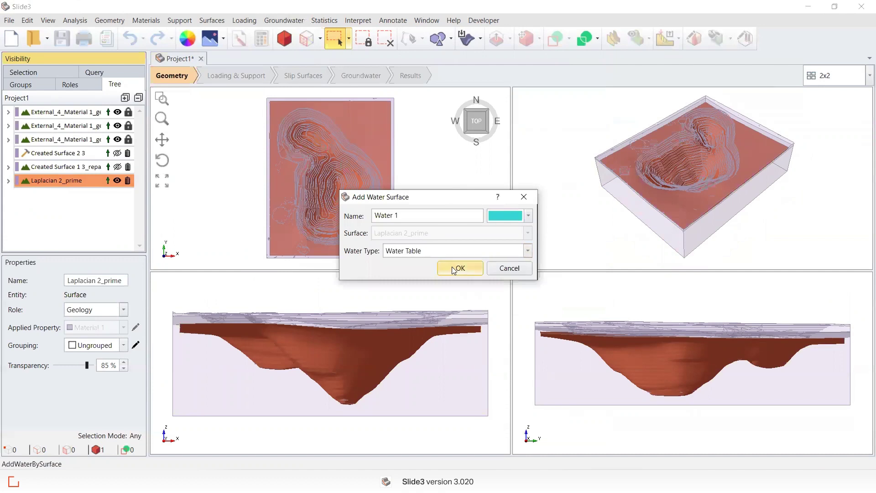
pyautogui.click(454, 269)
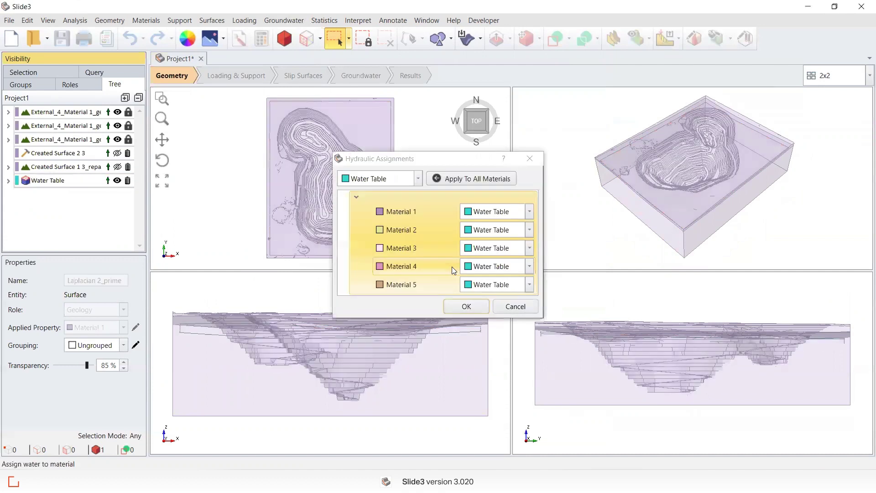
pyautogui.click(470, 304)
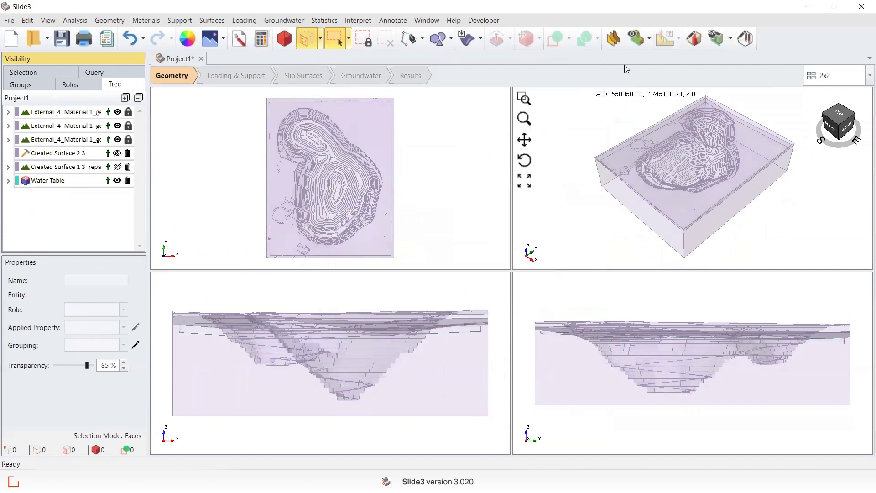
pyautogui.click(636, 40)
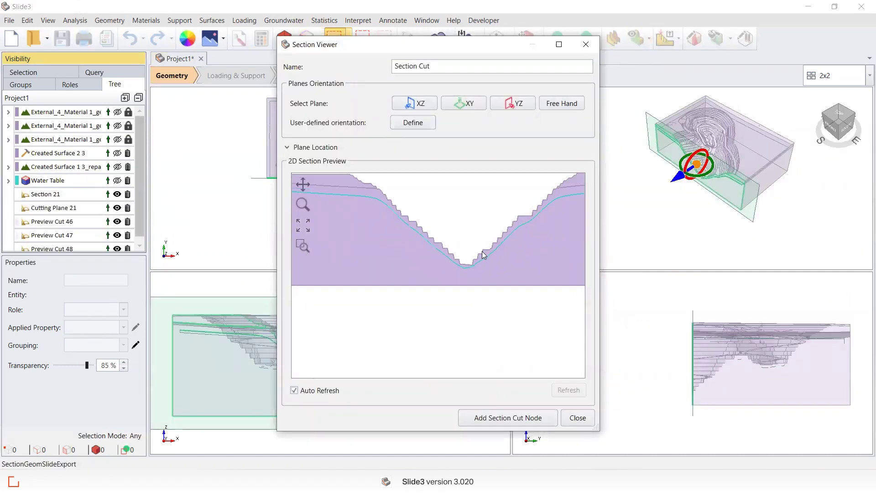
# Zoom and pan the section preview to show the water-table line beneath the stepped pit walls
pyautogui.scroll(-1, 486, 241)
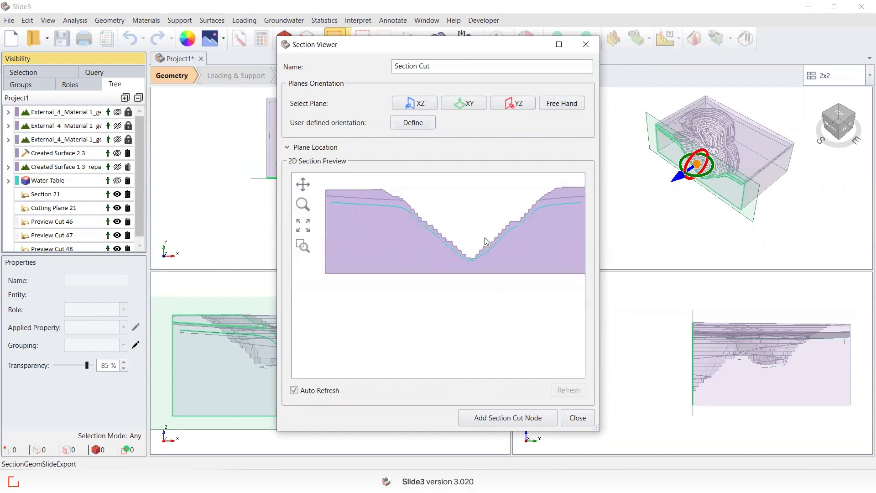
pyautogui.scroll(2, 492, 234)
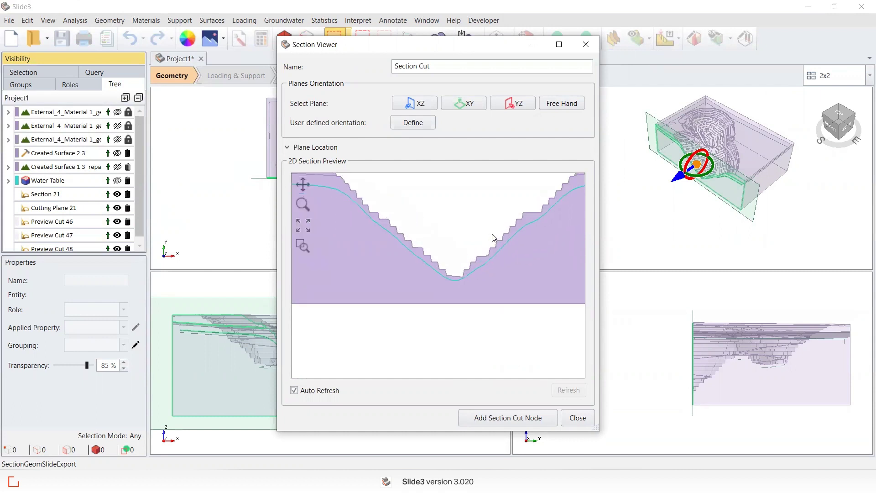
pyautogui.moveTo(492, 237); pyautogui.dragTo(491, 277, button='middle')
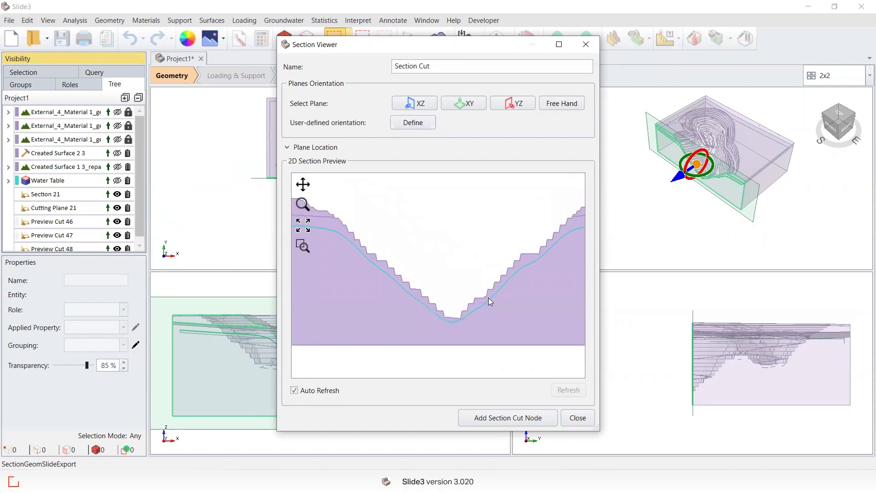